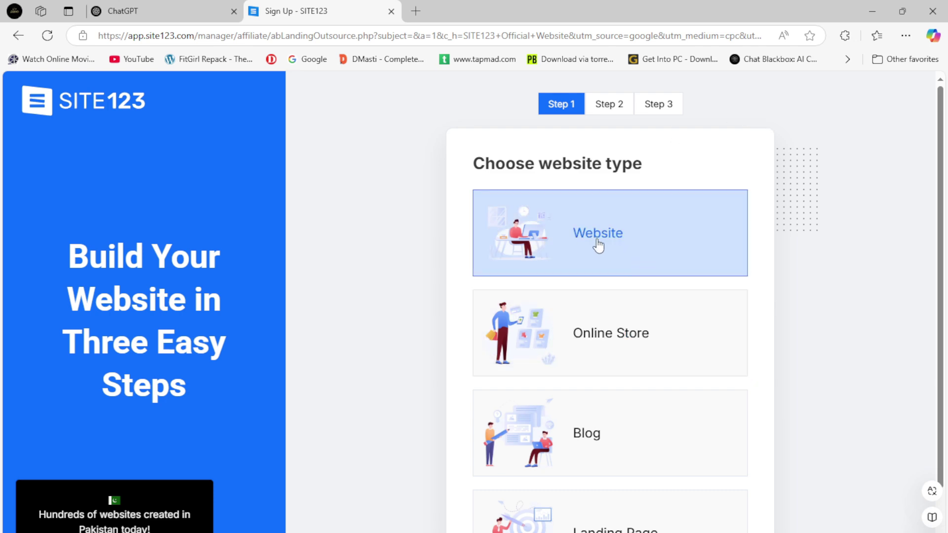
Read Step 2 of the Word guide on choosing a website type.
left_click(499, 532)
scroll(316, 420, "down", 1)
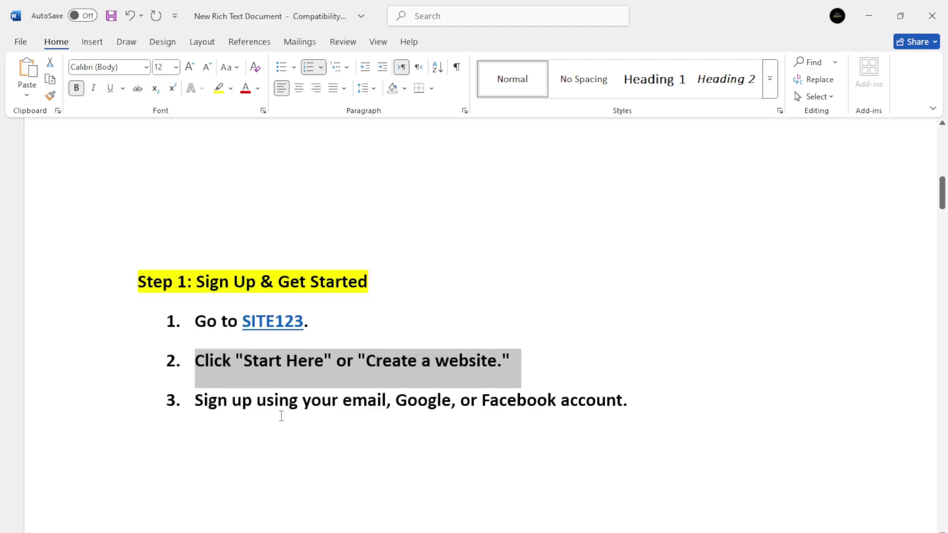
left_click_drag(198, 401, 621, 411)
scroll(459, 432, "down", 9)
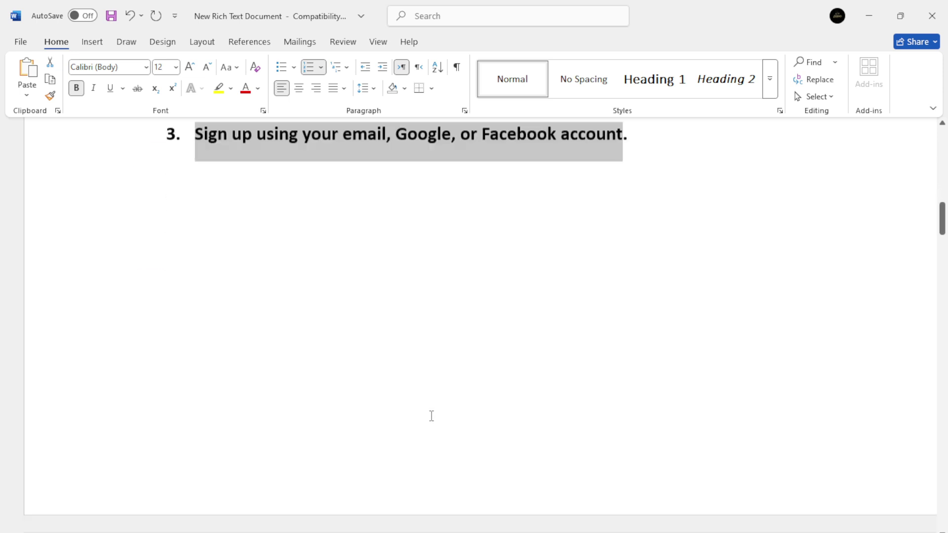
scroll(375, 395, "down", 1)
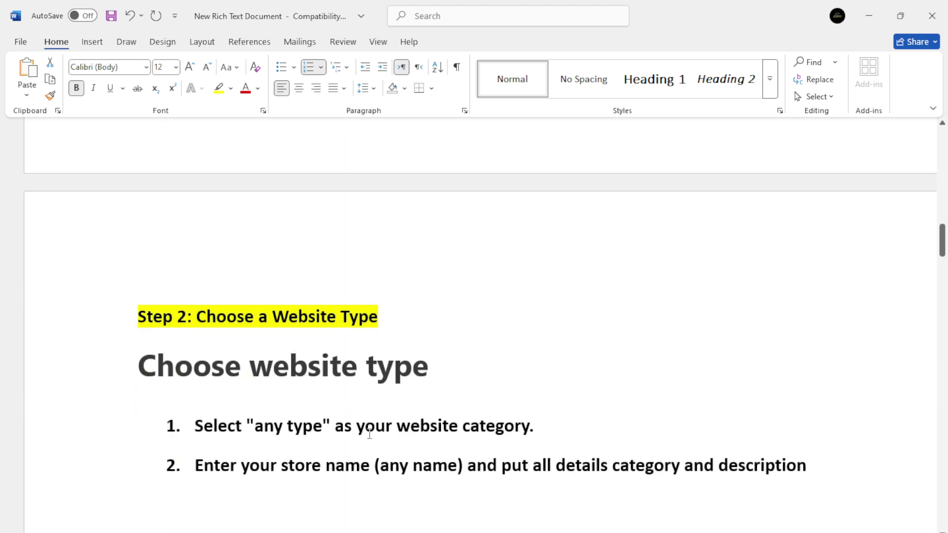
Check the guide's 'choose any type' note, then pick Online Store as the website type.
key("alt+Tab")
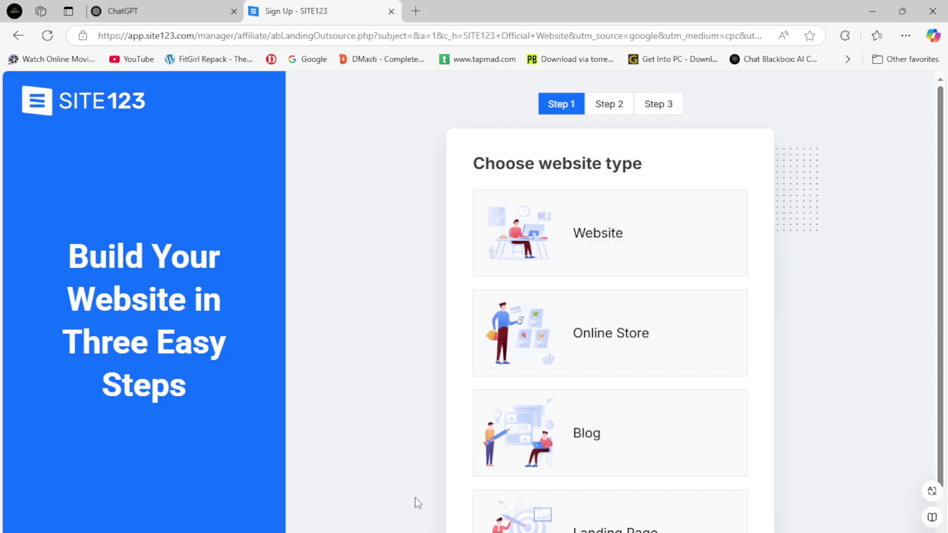
key("alt+Tab")
left_click_drag(200, 425, 500, 426)
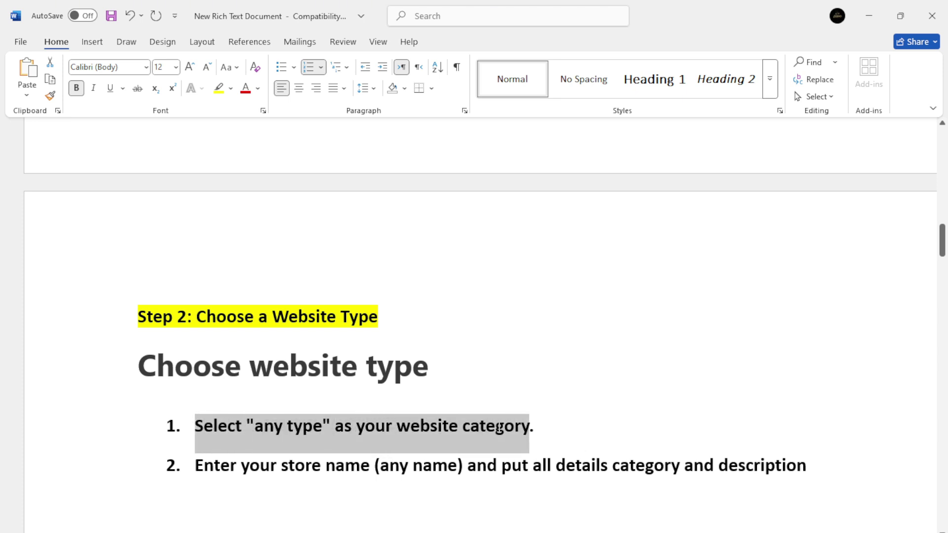
left_click(306, 480)
key("alt+Tab")
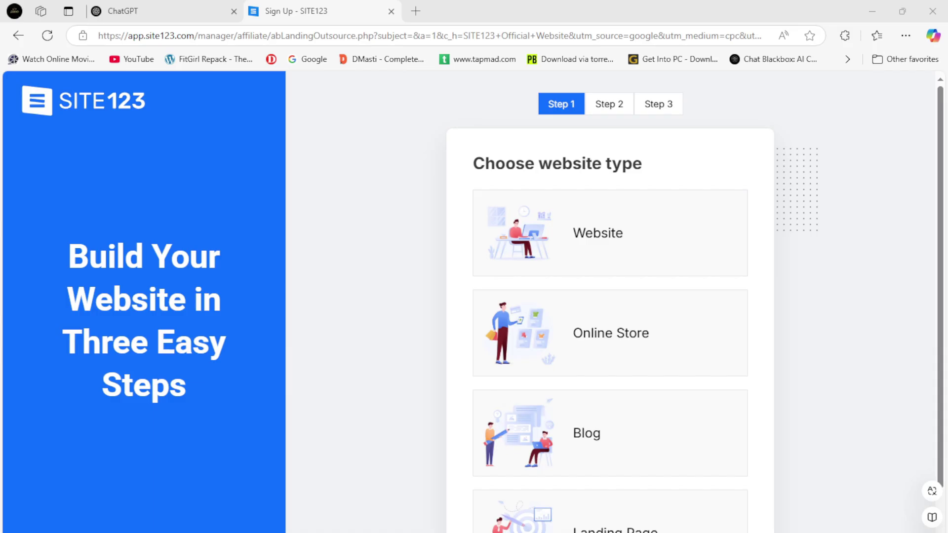
left_click(606, 342)
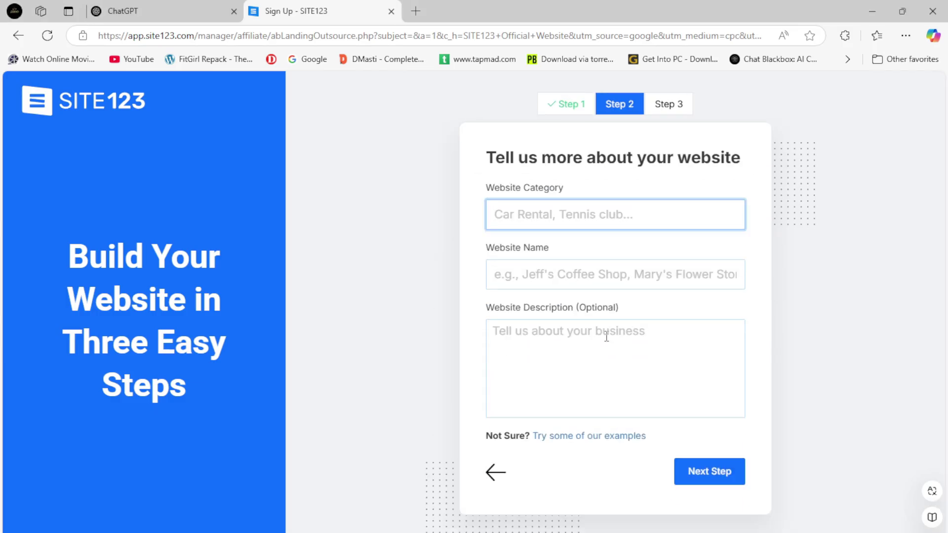
Set Website Category to the suggested 'online shoes store'.
left_click(517, 217)
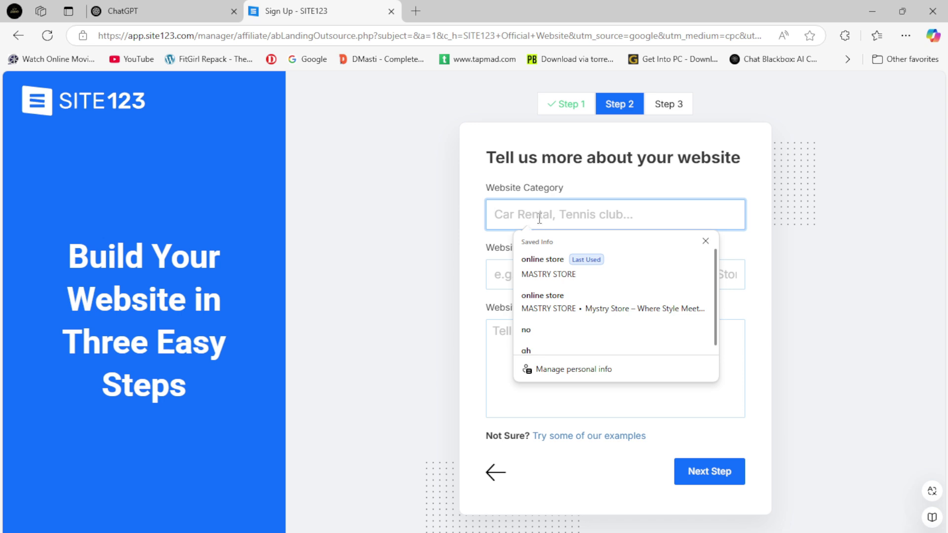
type("online sho")
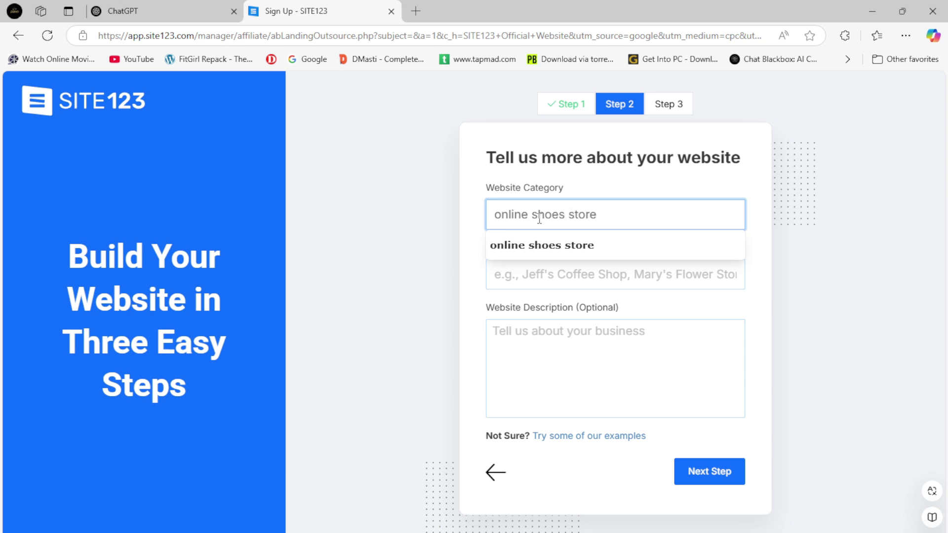
type("es store")
left_click(538, 250)
Fill Website Name with the saved 'MASTRY STORE' autofill entry.
left_click(564, 284)
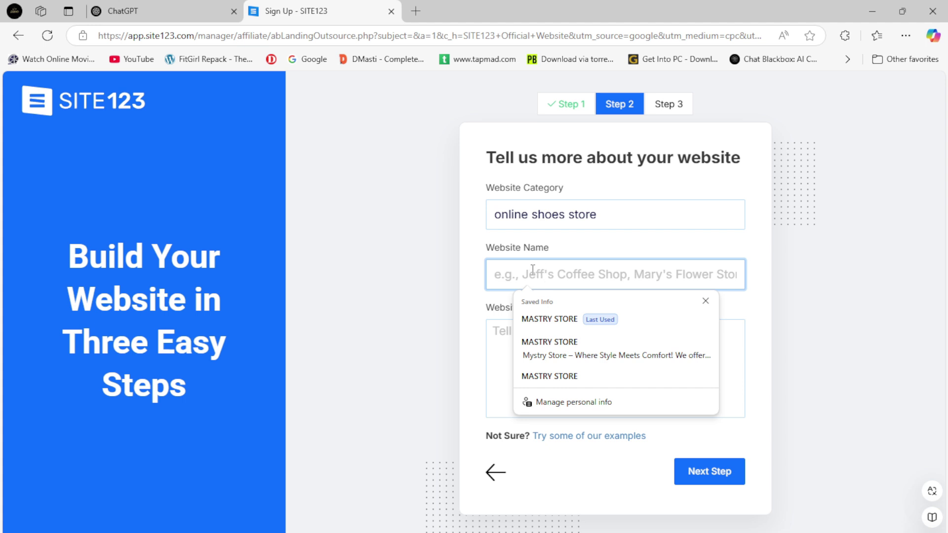
type("m")
key("BackSpace")
type("MASTRY STORE")
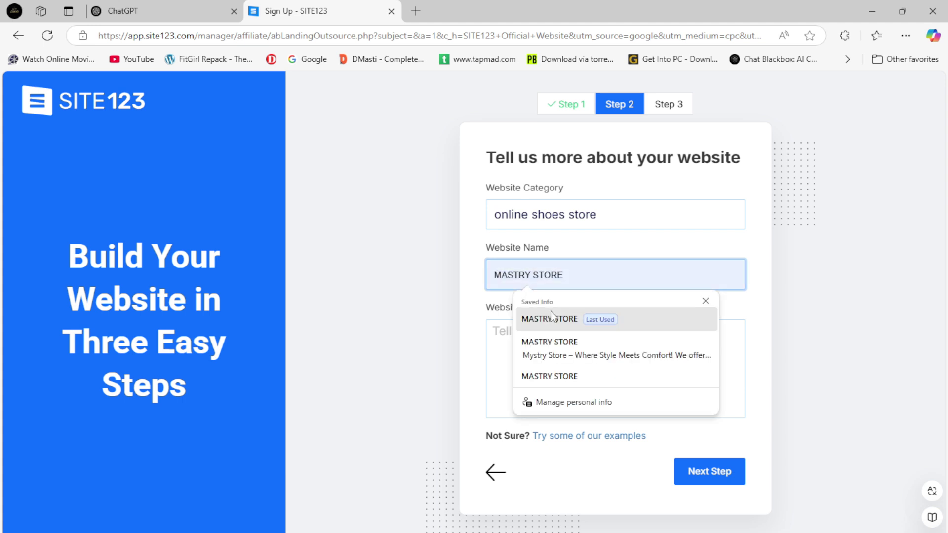
left_click(550, 319)
Copy the description instructions from the Word guide for the Website Description field.
left_click(533, 360)
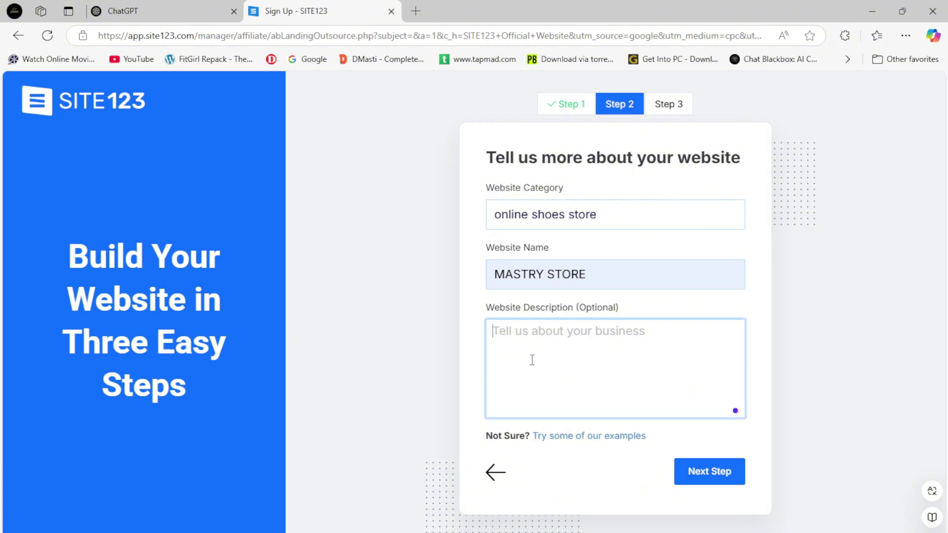
key("alt+Tab")
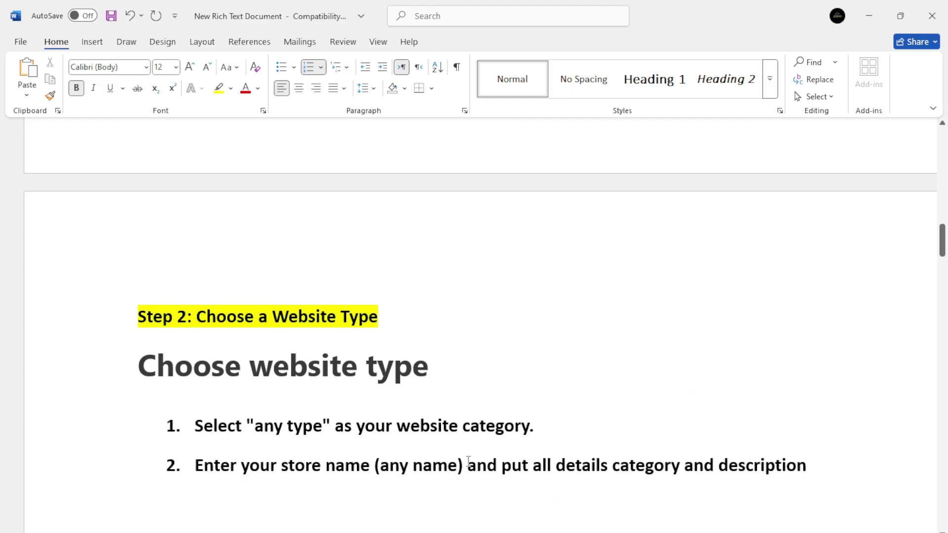
scroll(415, 449, "down", 5)
scroll(425, 377, "up", 3)
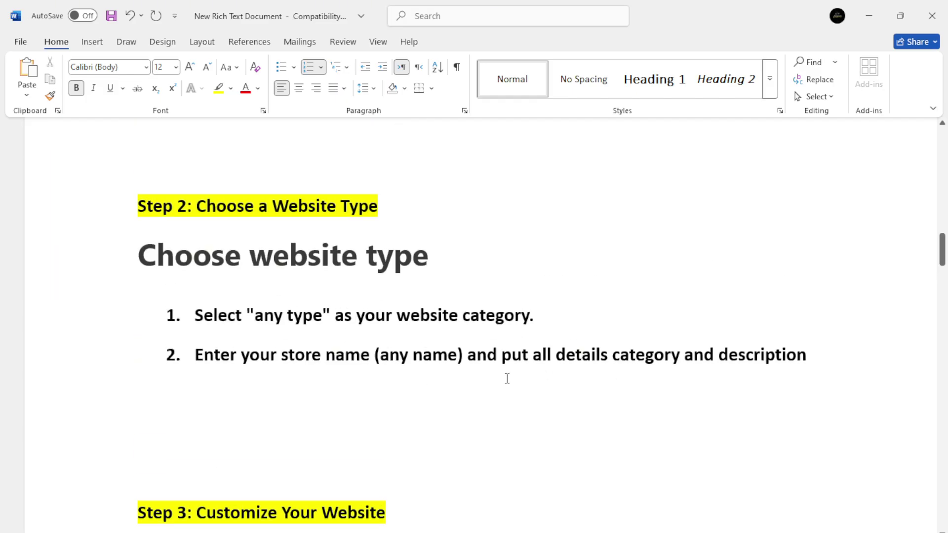
scroll(508, 378, "up", 1)
left_click_drag(477, 410, 650, 425)
key("ctrl+c")
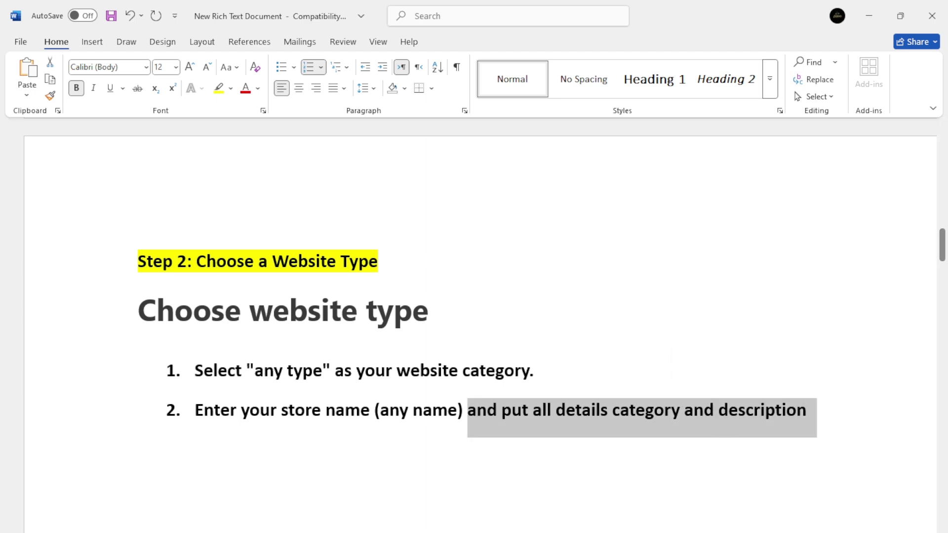
key("alt+Tab")
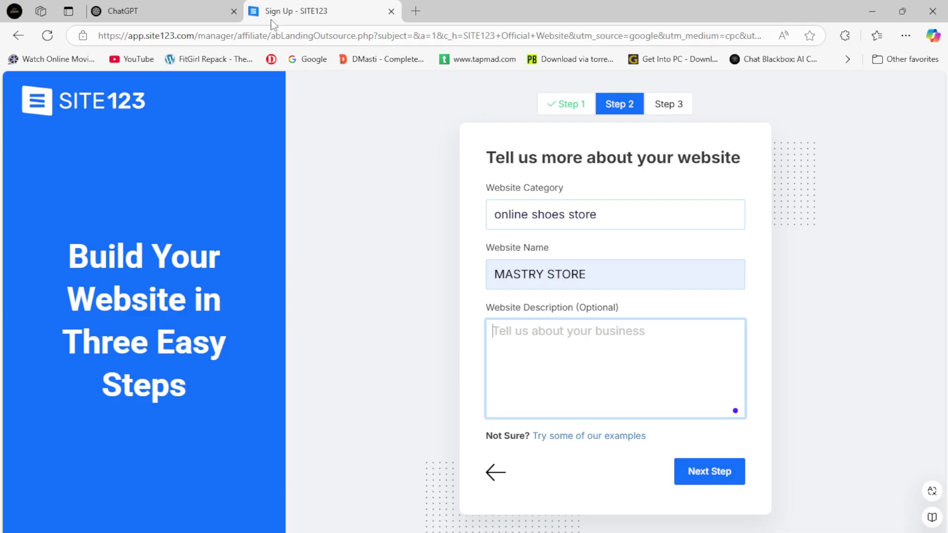
Ask ChatGPT to write a description for the shoe store.
left_click(207, 12)
type("mY")
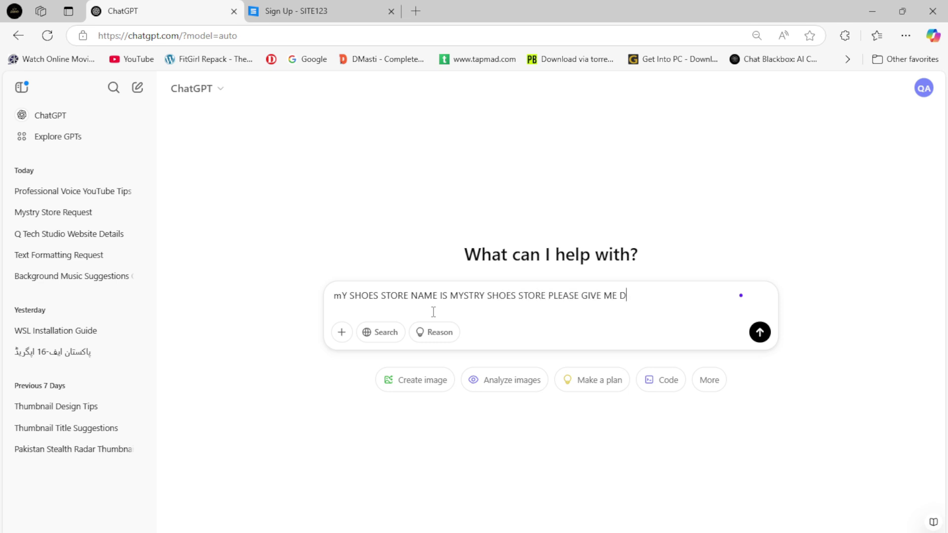
type("ON")
key("Return")
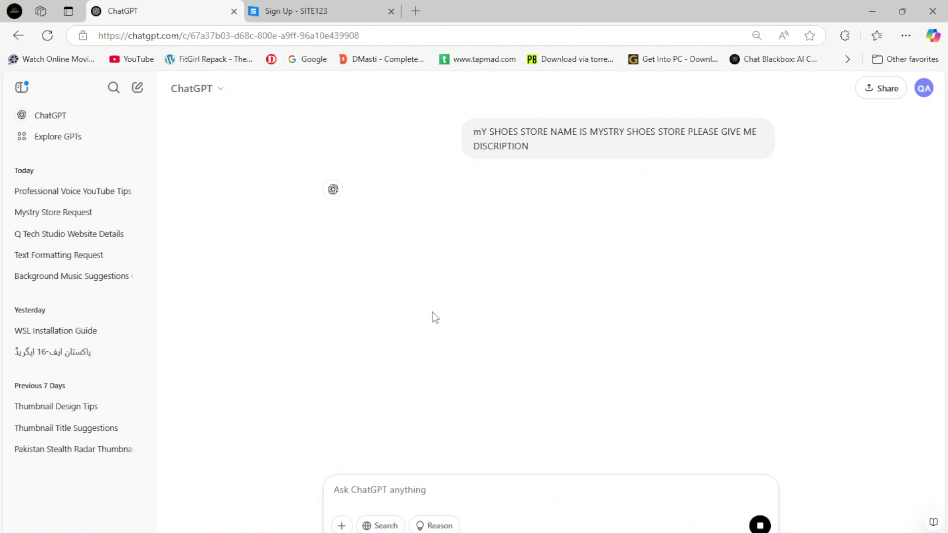
left_click(331, 11)
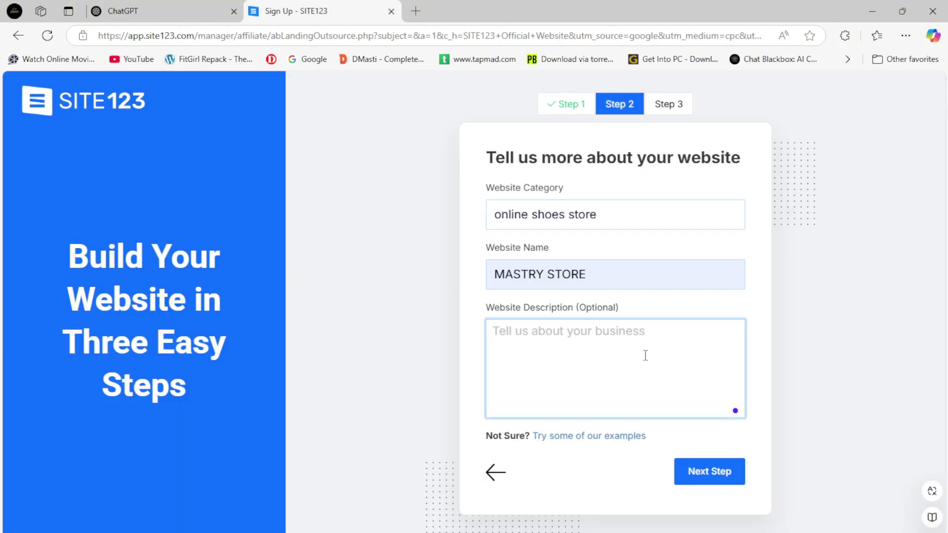
Correct the website name from MASTRY STORE to MYSTRY STORE.
left_click(513, 274)
key("BackSpace")
type("Y")
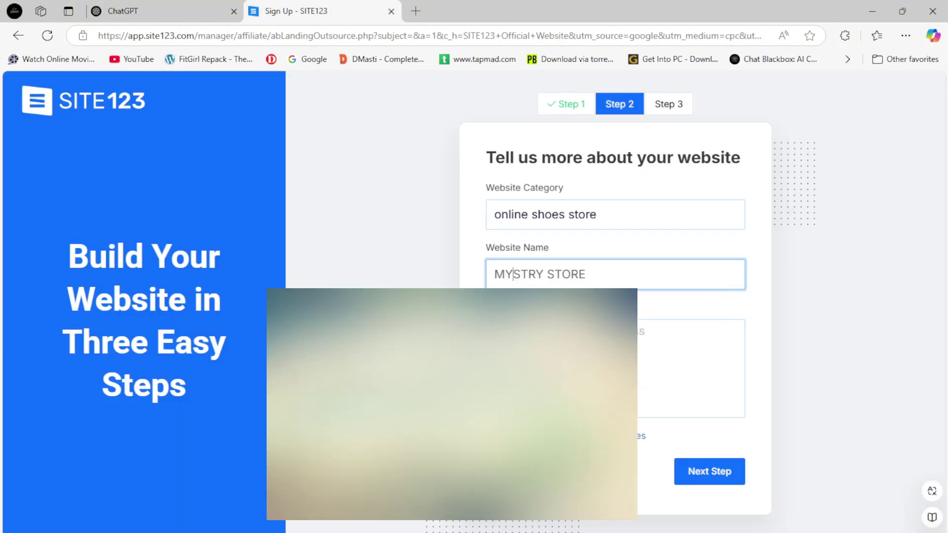
Copy ChatGPT's Mystry Shoes Store paragraph into the Website Description box.
left_click(198, 11)
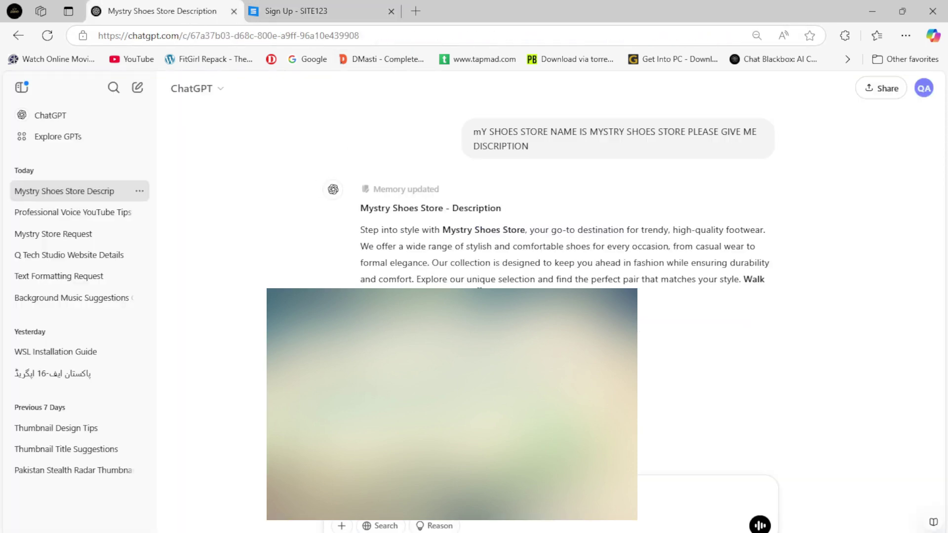
left_click_drag(363, 230, 538, 292)
left_click(359, 7)
left_click(735, 411)
key("ctrl+v")
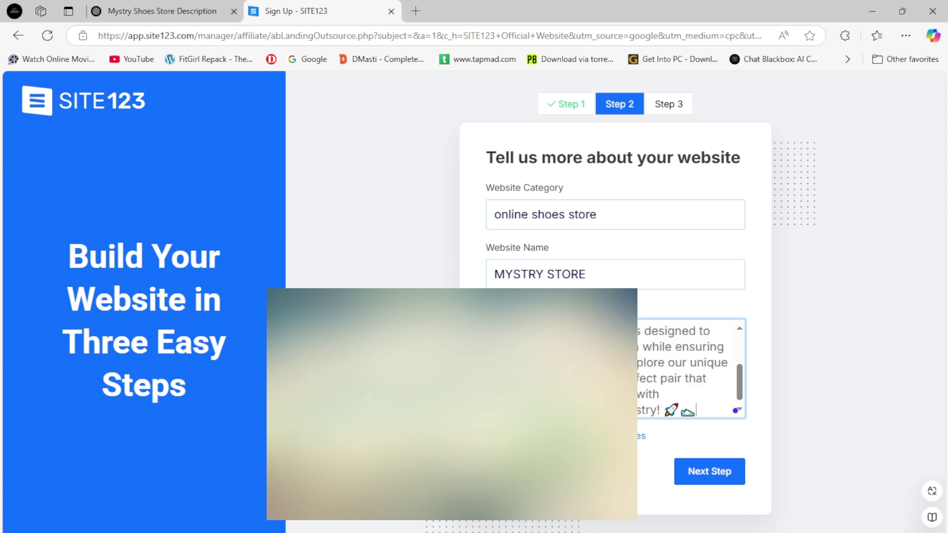
On Step 3, enter the account holder's name and phone number.
left_click(692, 471)
left_click(405, 245)
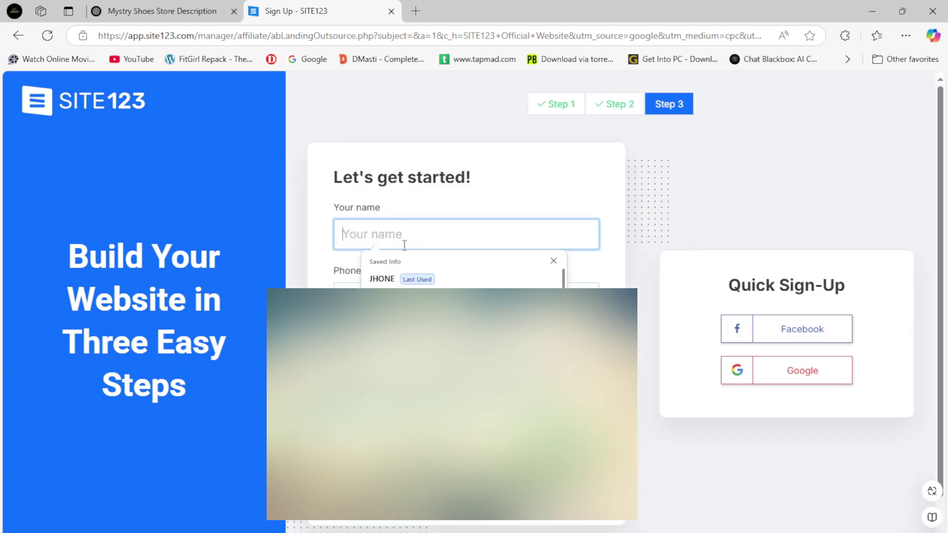
type("J")
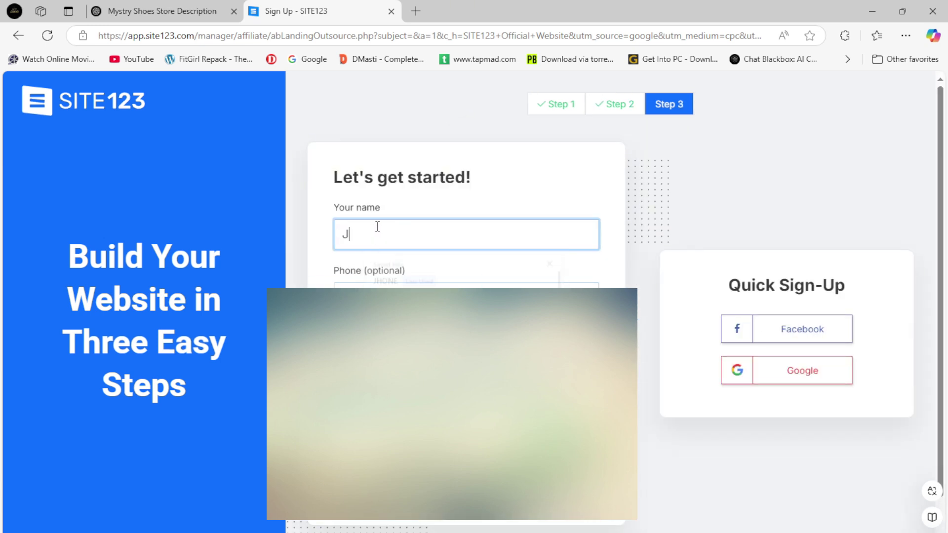
type("HONE")
key("Tab")
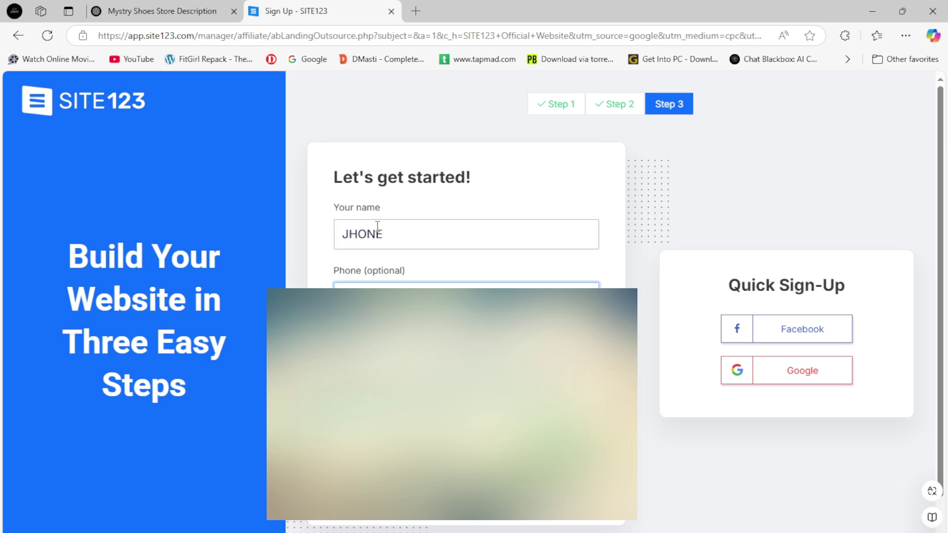
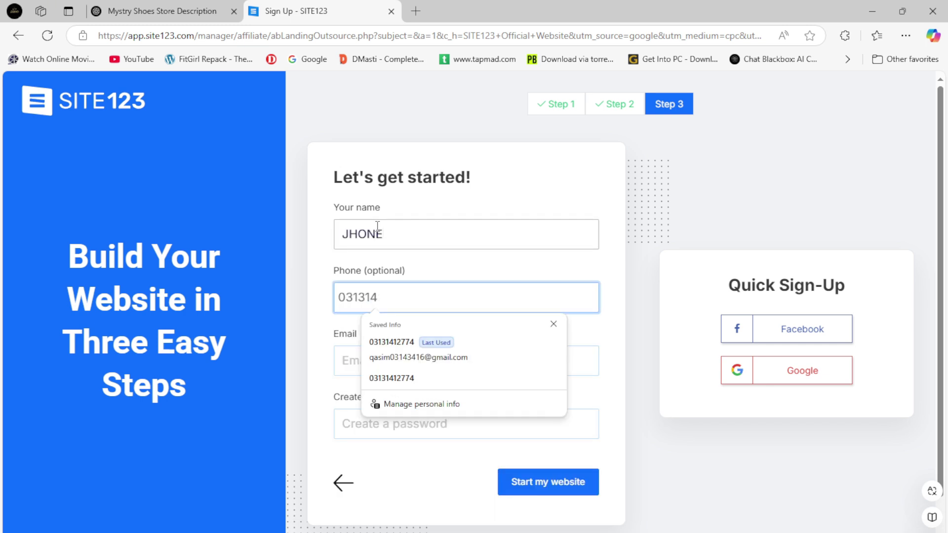
left_click(590, 362)
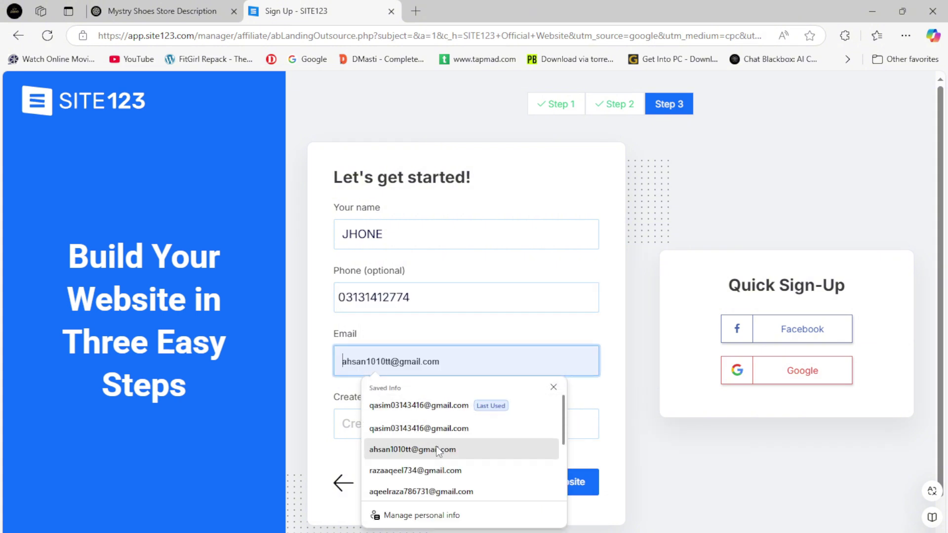
Add the saved e-mail and a password, then submit to start the website.
type("d")
left_click(426, 404)
left_click(430, 425)
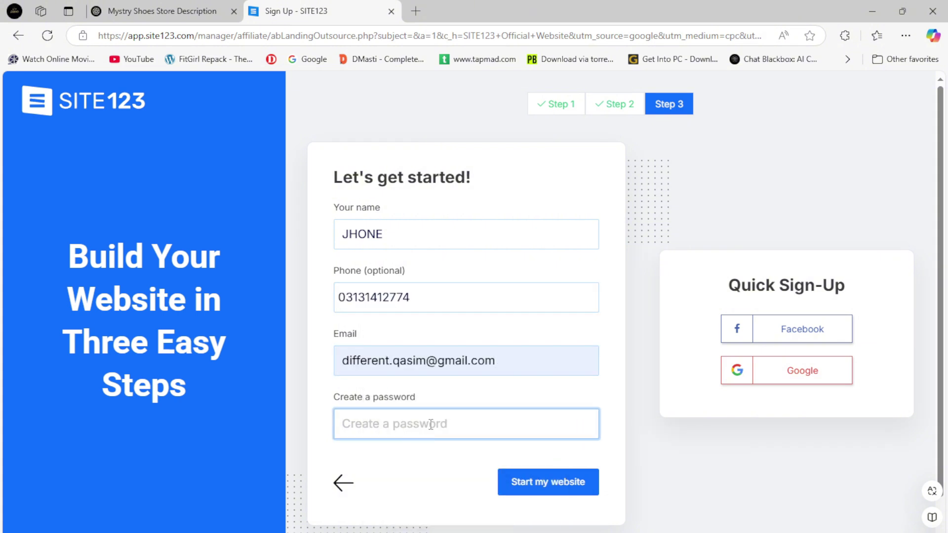
type("••")
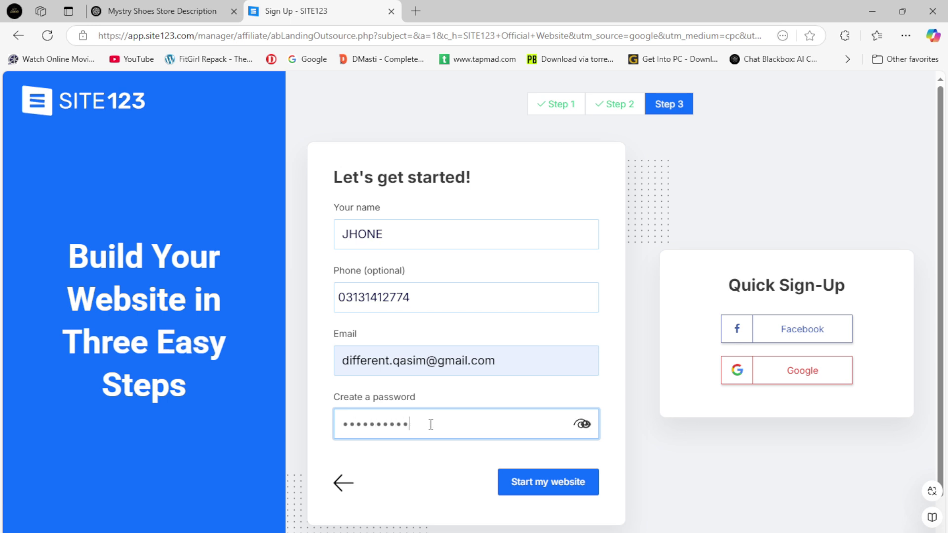
left_click(571, 484)
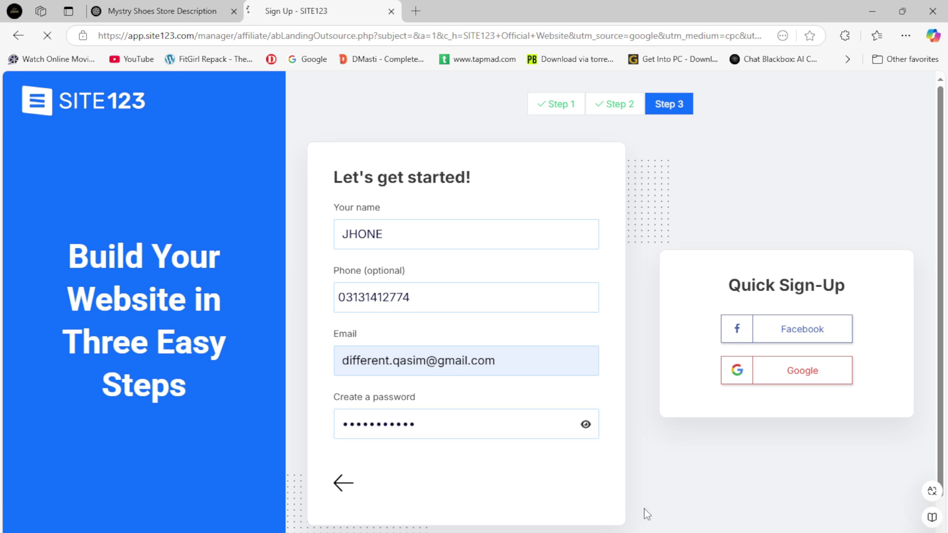
Mark the guide's Step 3 'Pick a Template' line, then decline saving the password.
key("alt+Tab")
scroll(496, 437, "down", 3)
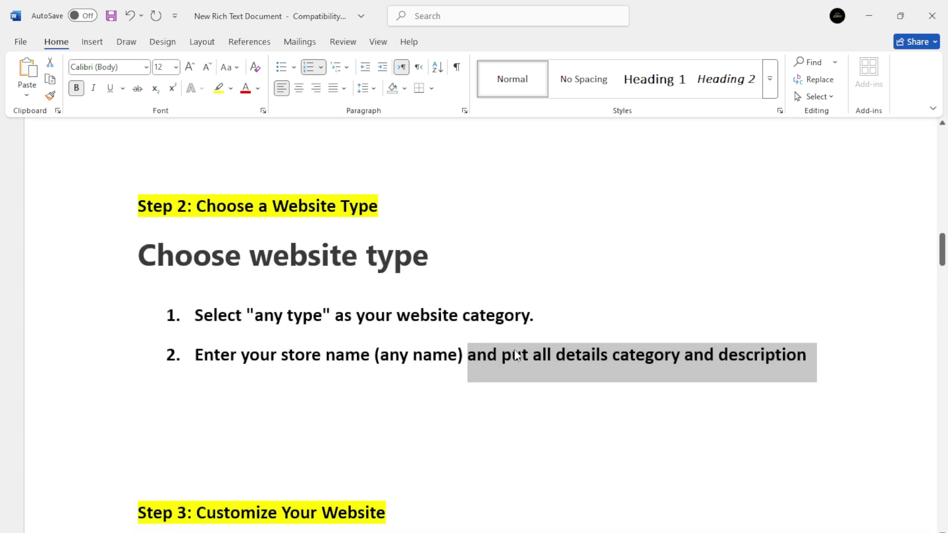
scroll(481, 414, "down", 2)
left_click(278, 386)
left_click_drag(197, 387, 616, 386)
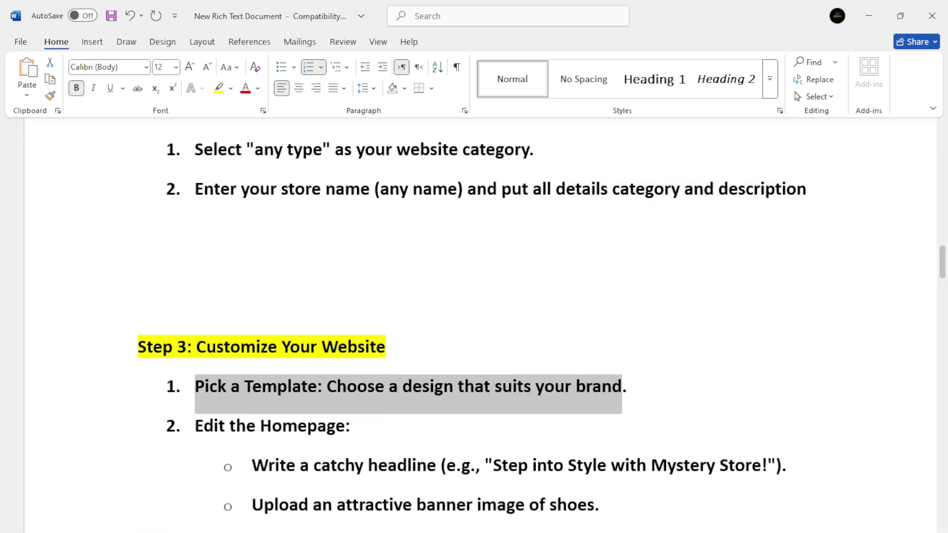
left_click(296, 513)
left_click(751, 199)
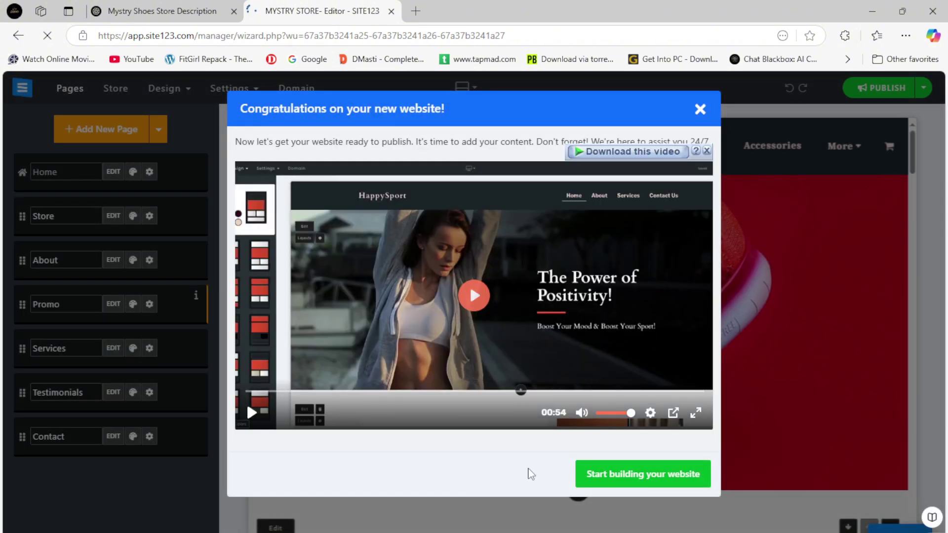
Close the welcome video, scroll through the homepage preview, and return to the guide.
left_click(626, 476)
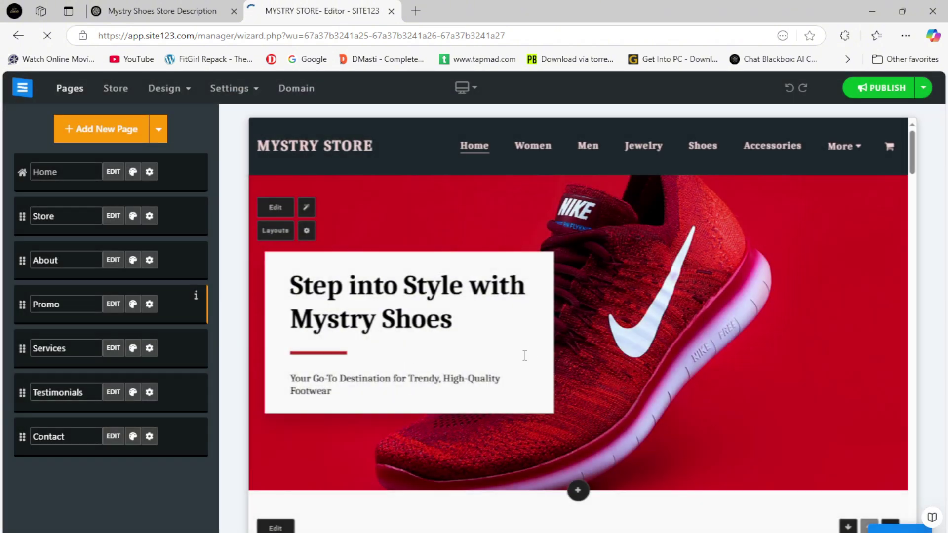
scroll(657, 295, "down", 9)
scroll(604, 312, "up", 8)
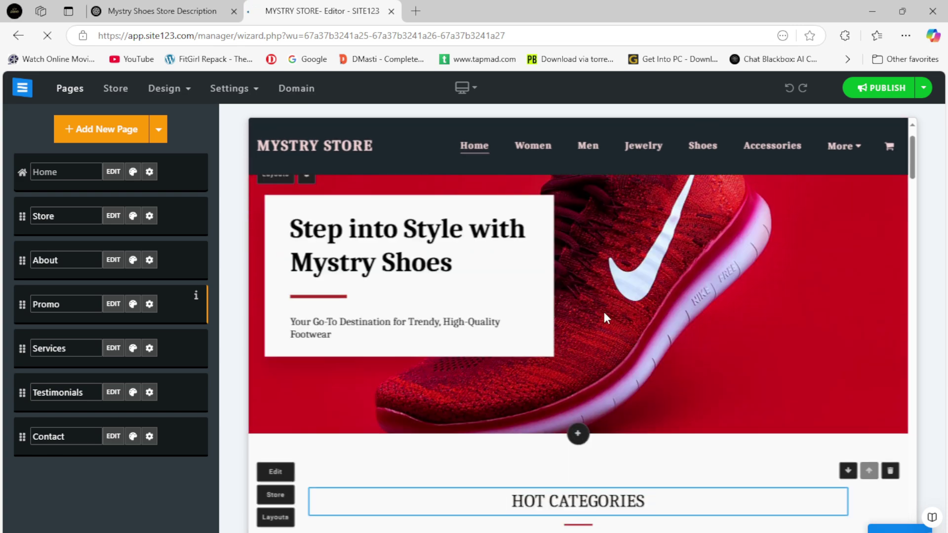
scroll(734, 360, "down", 10)
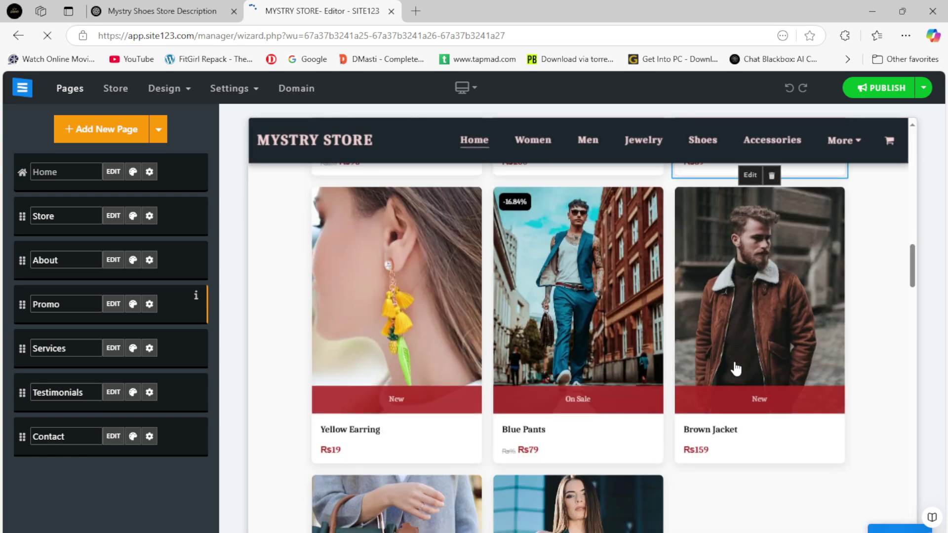
scroll(736, 368, "down", 20)
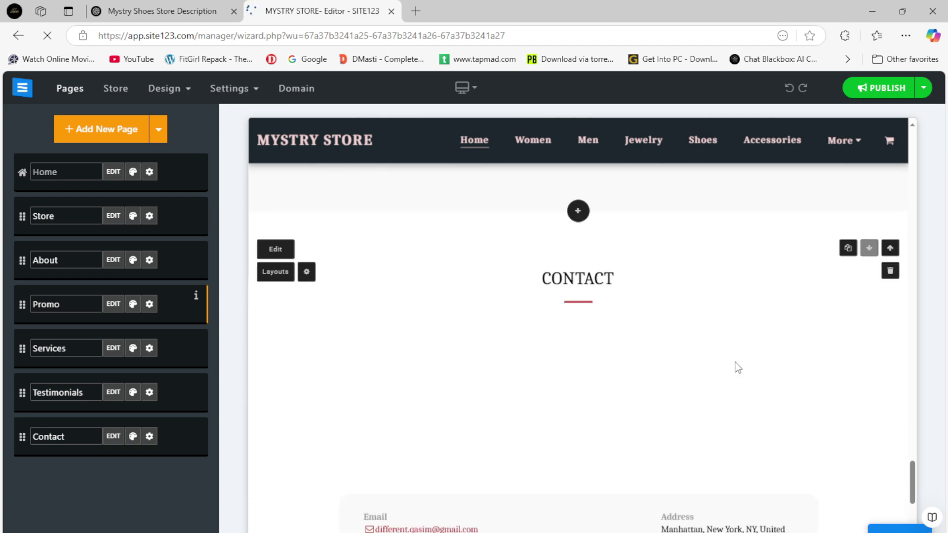
scroll(738, 368, "up", 20)
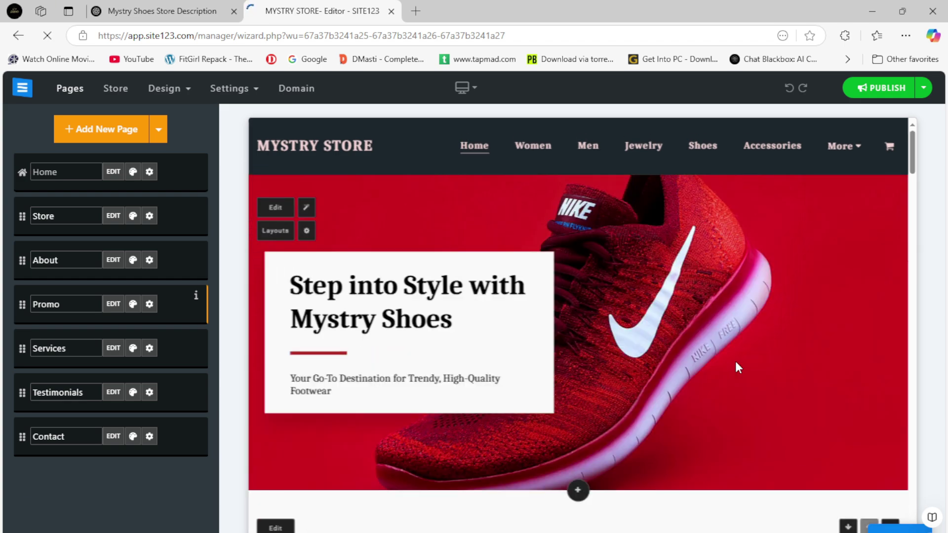
key("alt+Tab")
scroll(474, 297, "down", 1)
Copy the guide's example headline 'Step into Style with Mystery Store'.
left_click(267, 410)
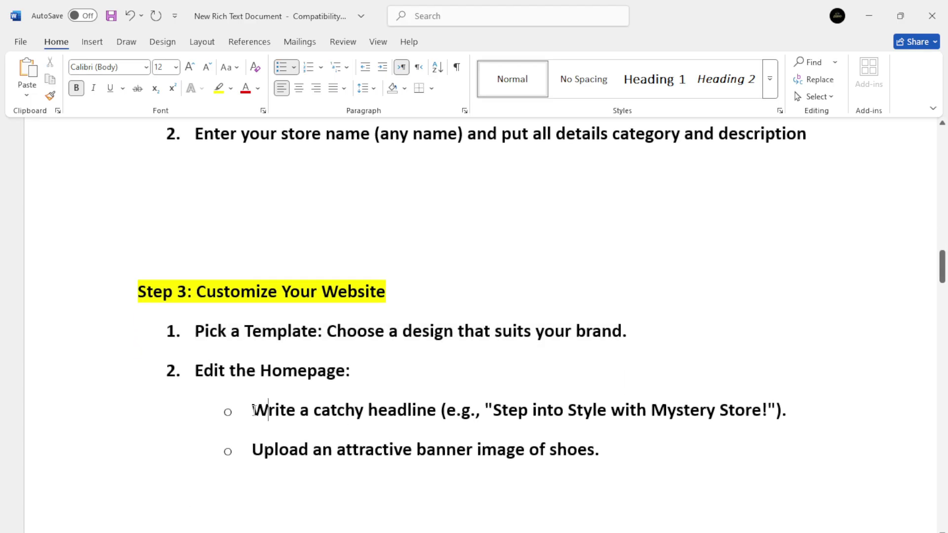
left_click_drag(252, 410, 760, 410)
left_click(682, 476)
left_click_drag(541, 414, 761, 412)
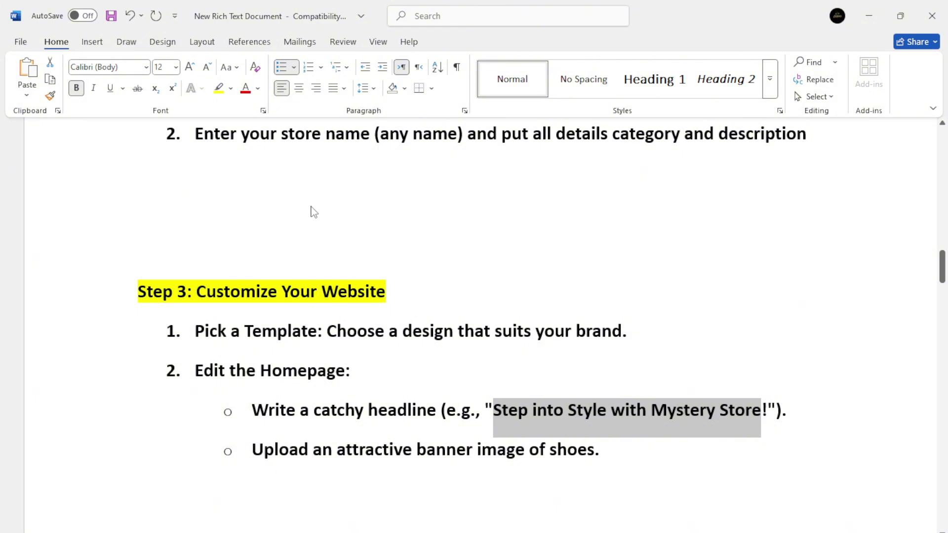
key("alt+Tab")
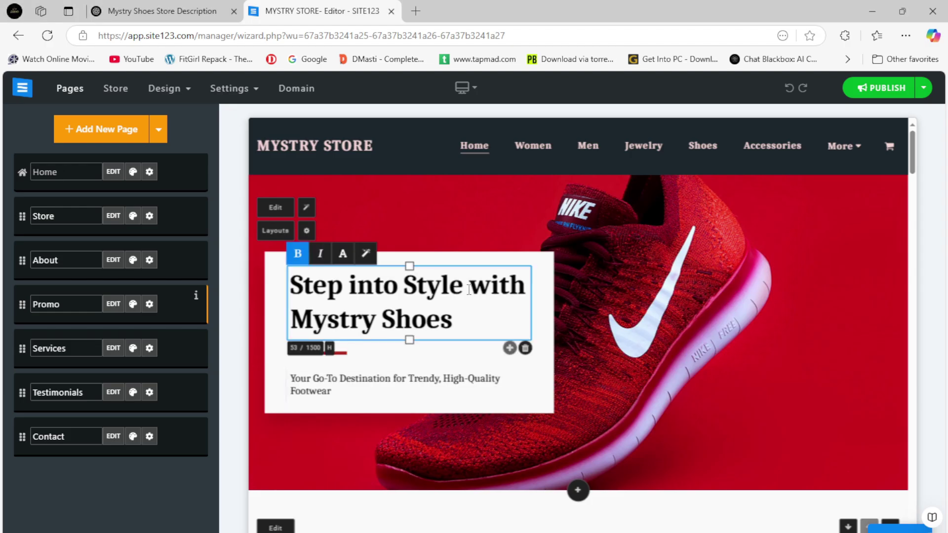
Paste the example over the hero headline, undo it, and leave the subtitle unchanged.
left_click_drag(296, 285, 466, 329)
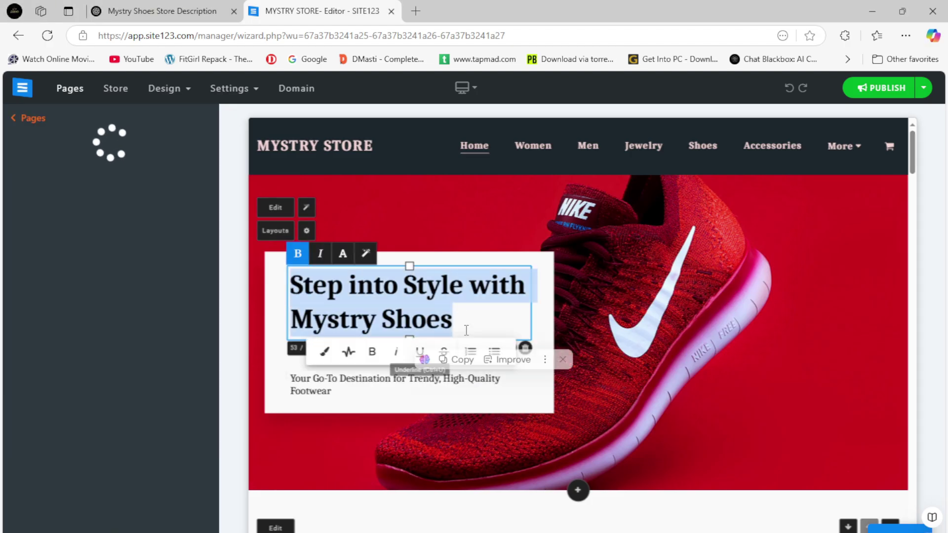
key("ctrl+v")
key("ctrl+z")
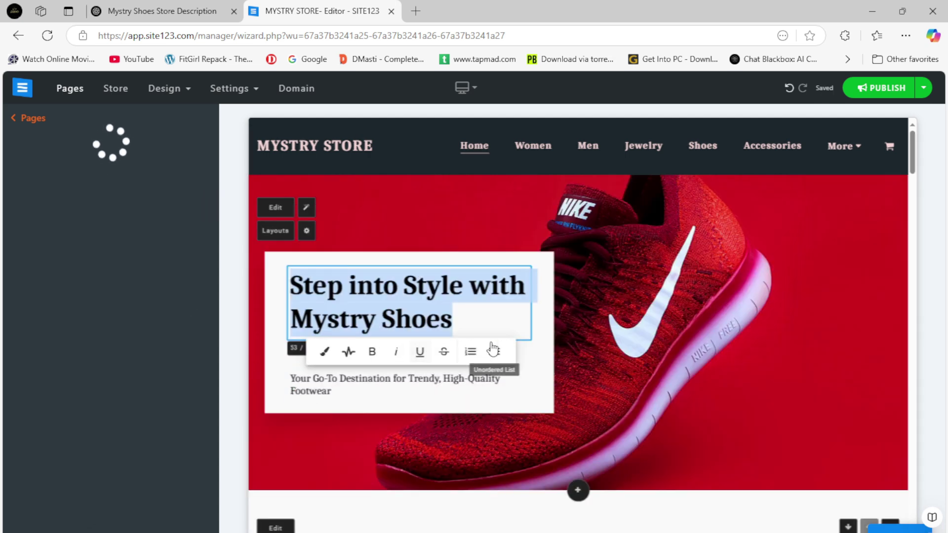
left_click(381, 384)
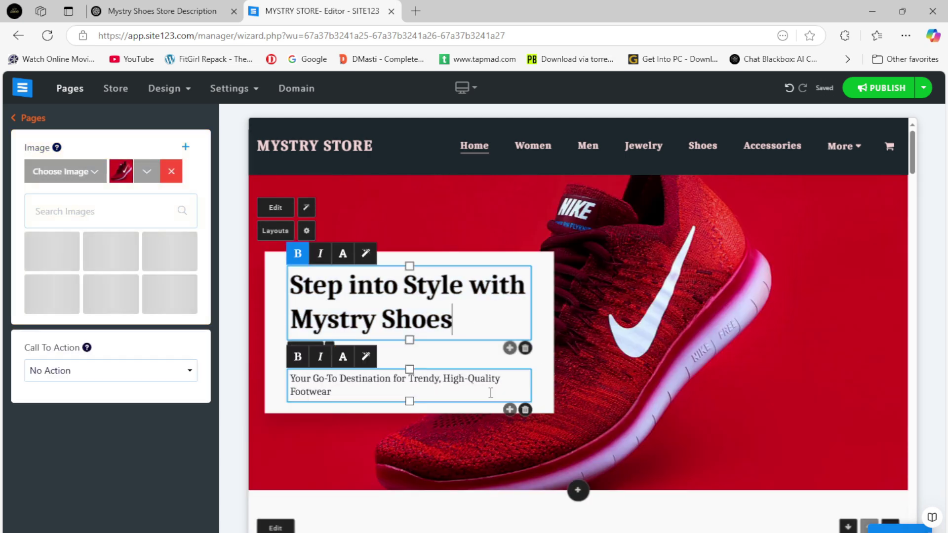
triple_click(382, 384)
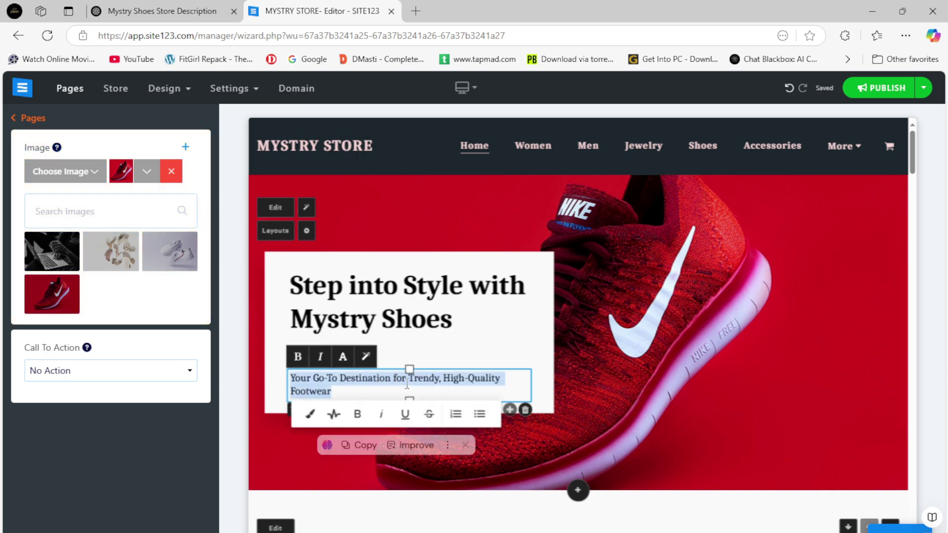
left_click(694, 273)
Read the guide's banner instruction and bring up the hero image source choices.
key("alt+Tab")
scroll(442, 427, "down", 1)
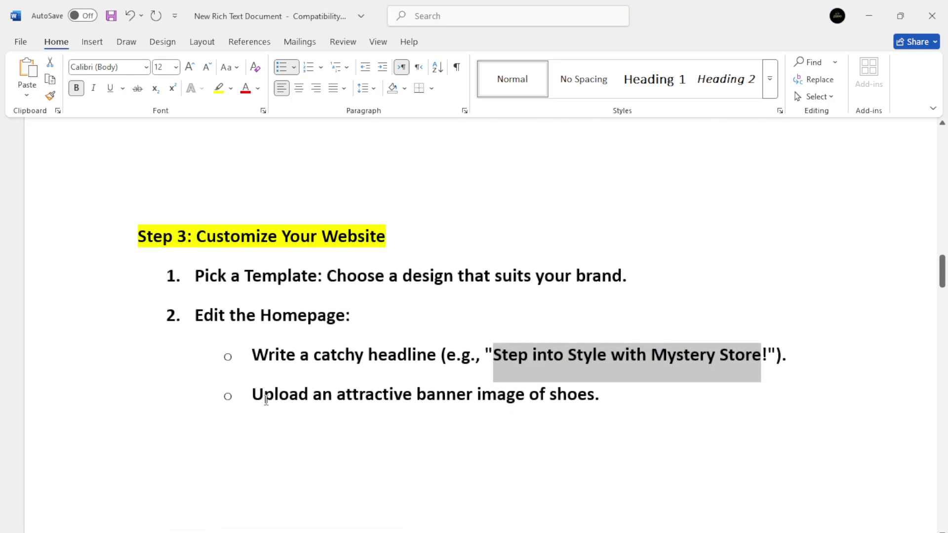
left_click_drag(252, 393, 527, 417)
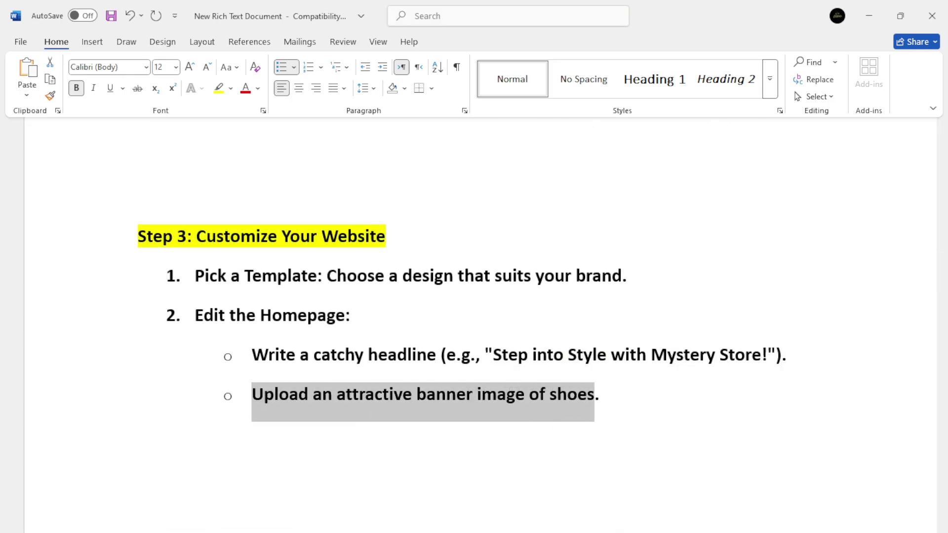
key("alt+Tab")
left_click(93, 174)
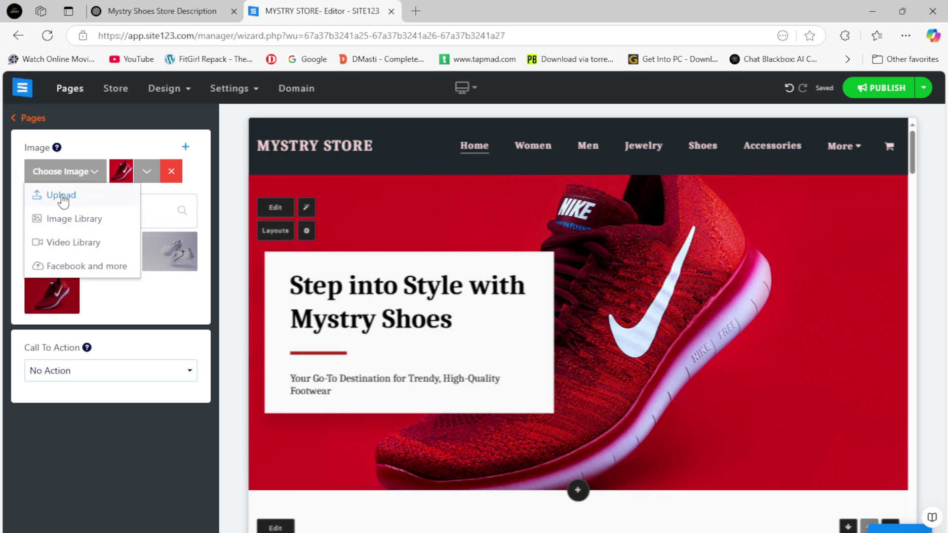
Upload the second istockphoto picture as the hero banner image.
left_click(71, 198)
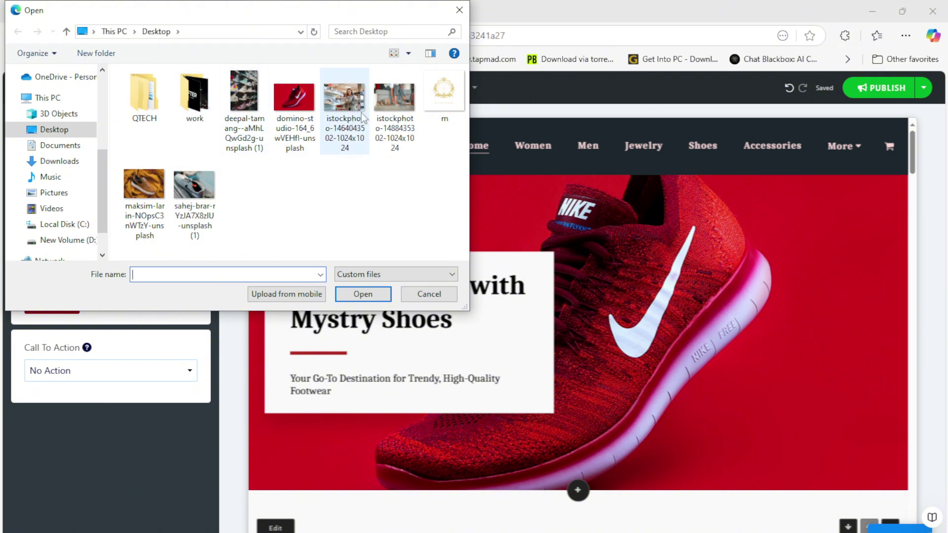
double_click(394, 99)
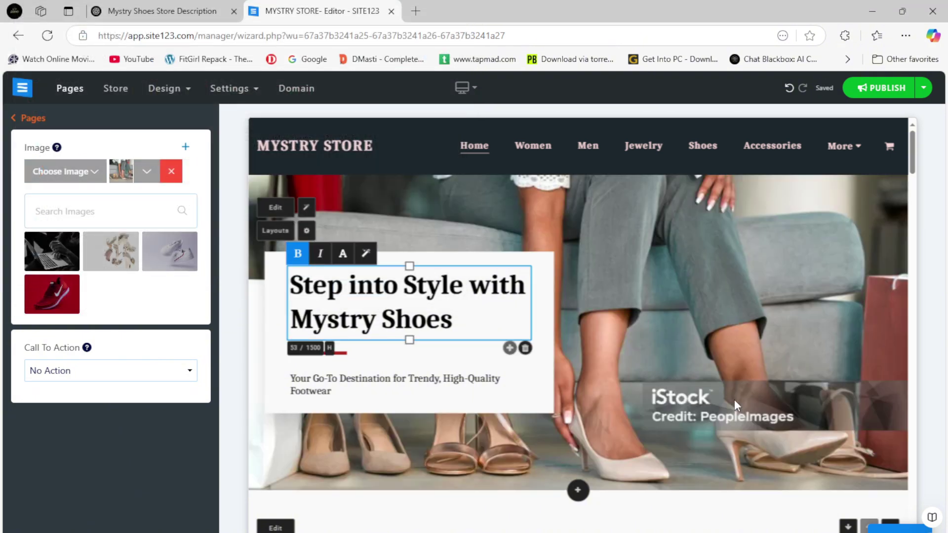
left_click(728, 355)
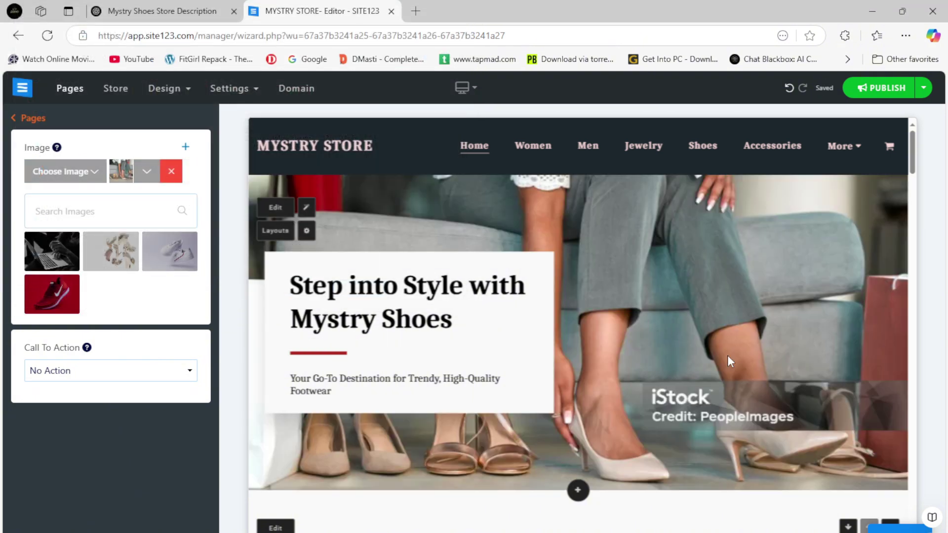
key("alt+Tab")
Add a guide note saying any banner picture can be chosen.
left_click(616, 401)
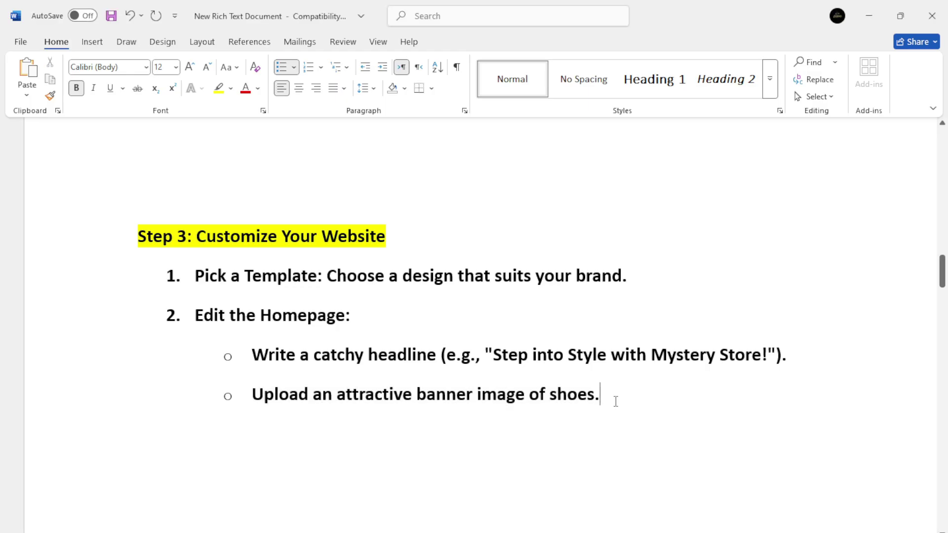
key("Return")
type("i cho")
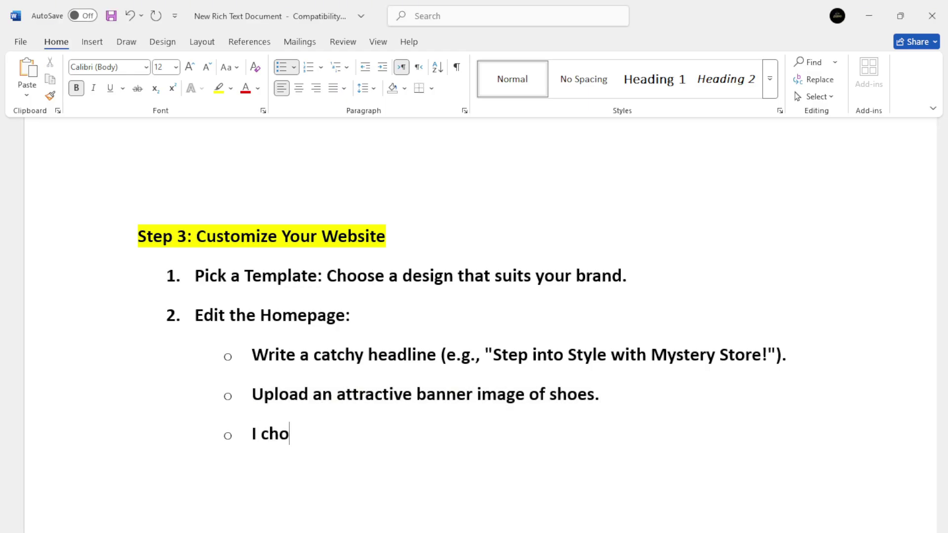
type("ise the pic ")
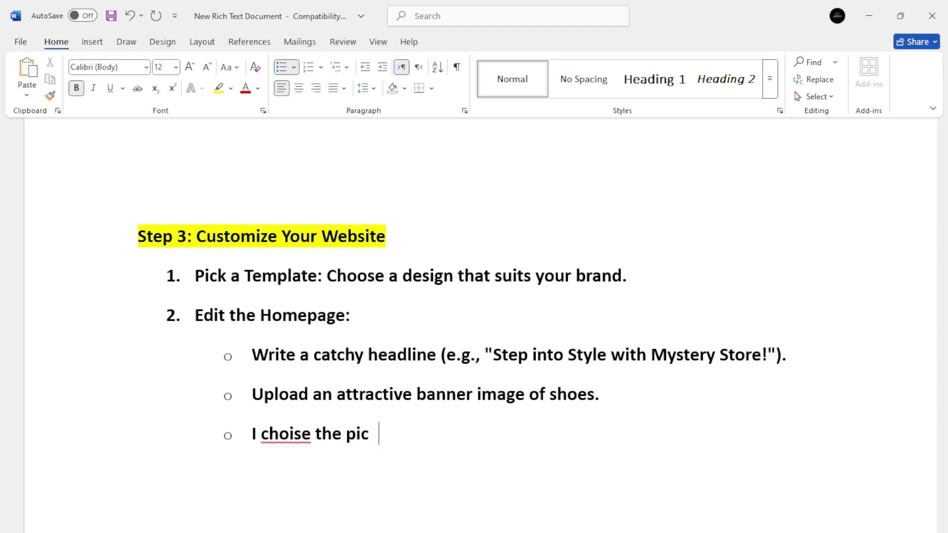
type("just for")
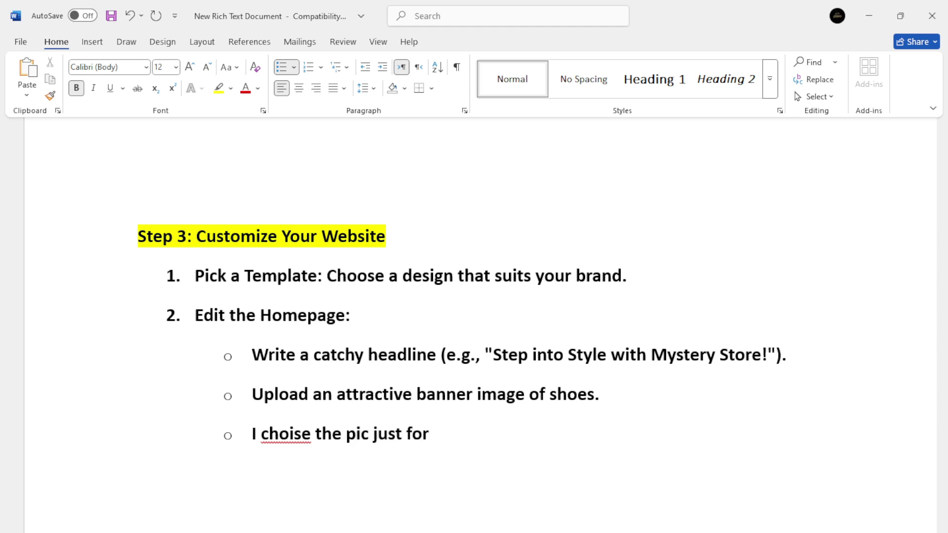
type(" one time u can")
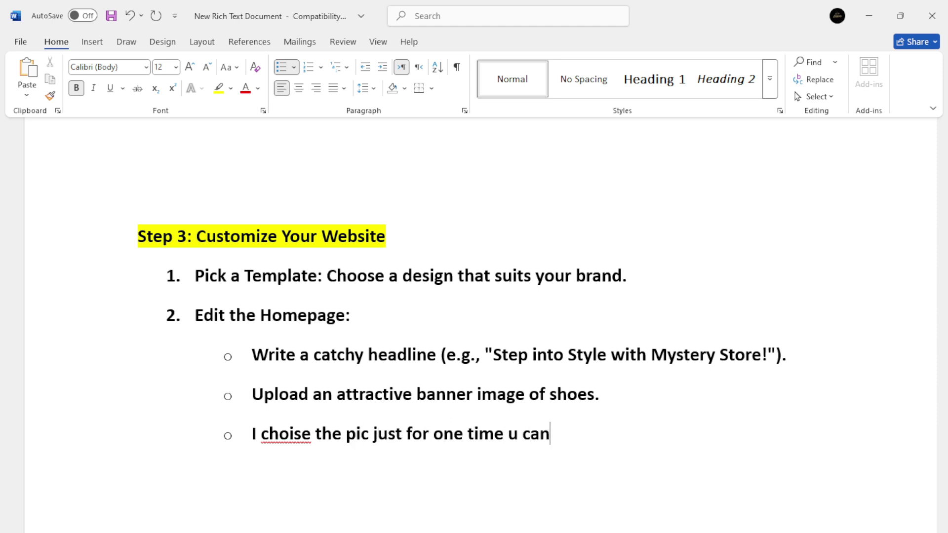
type(" choise any")
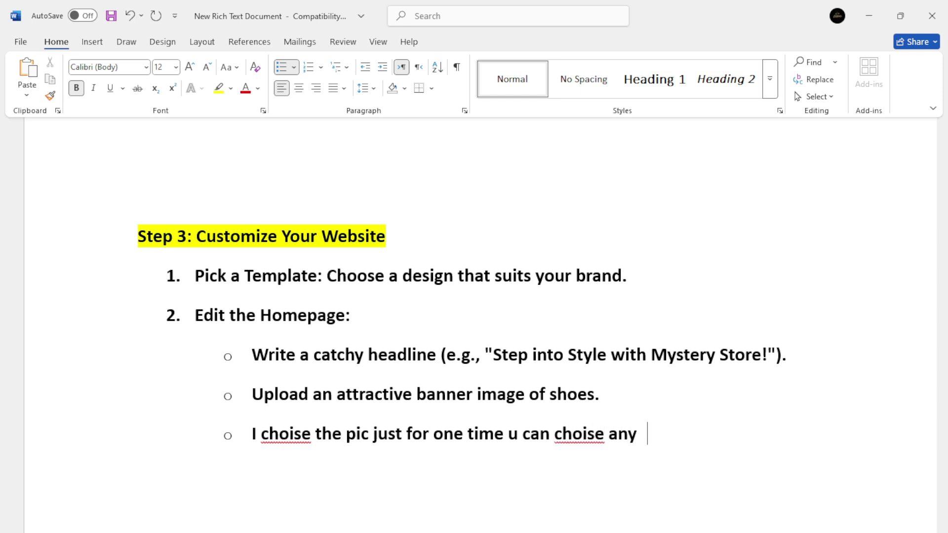
type(" pic as u want")
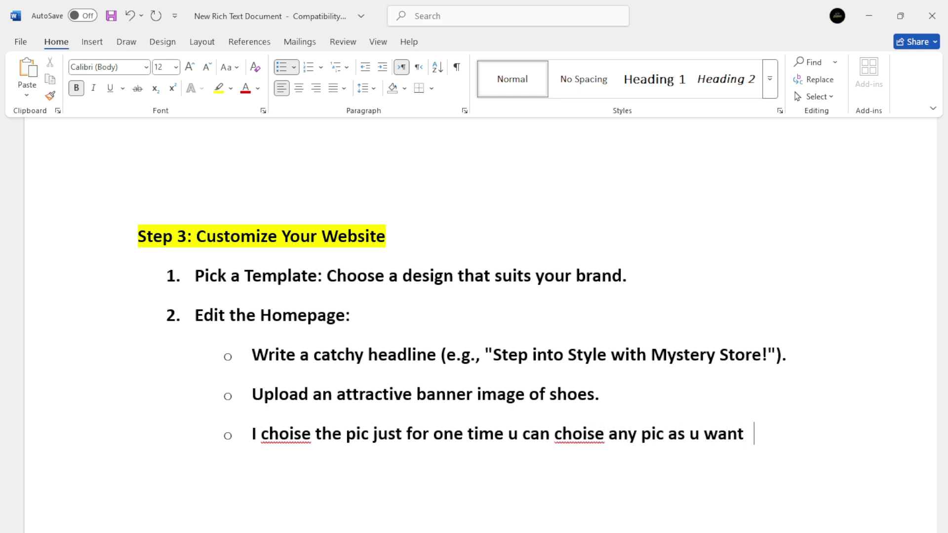
Scroll to Step 4: Add Products and highlight the 'Add New Product' line.
key("alt+Tab")
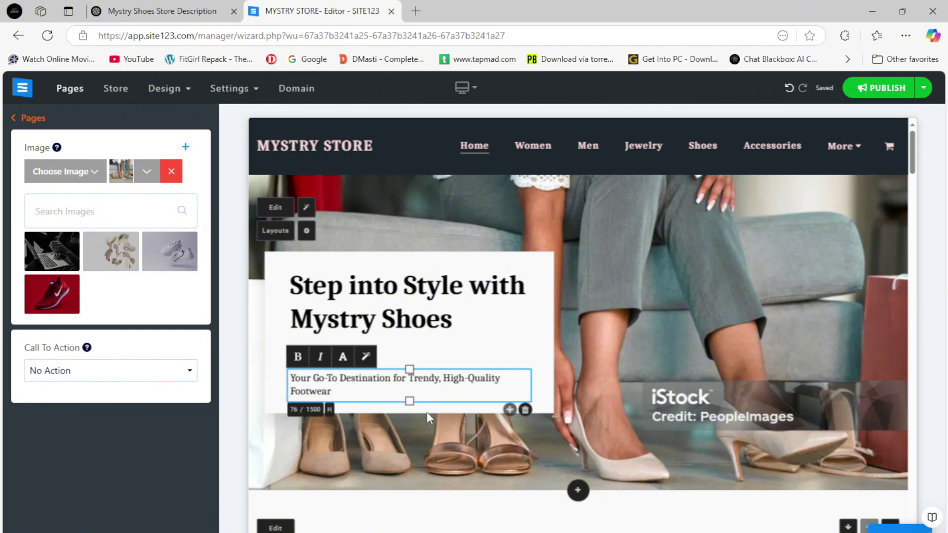
key("alt+Tab")
scroll(392, 445, "down", 6)
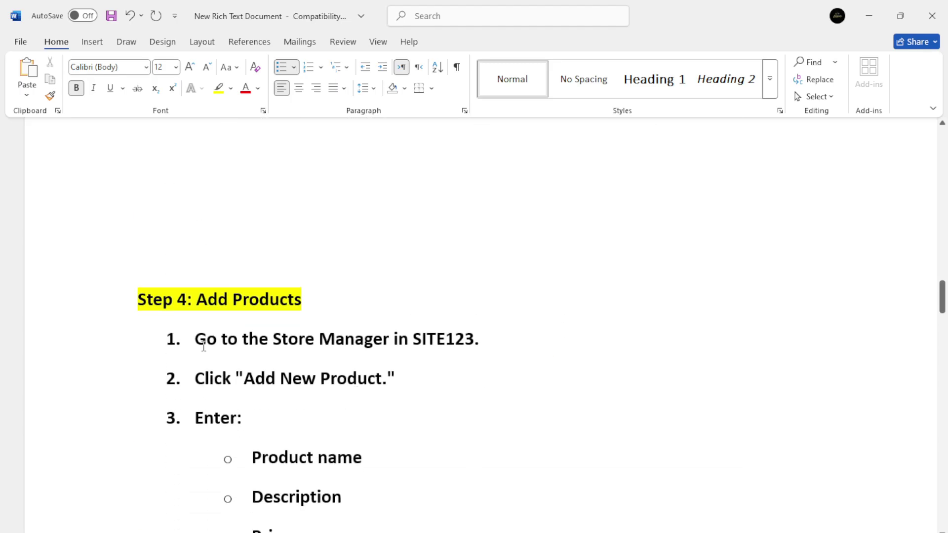
left_click_drag(203, 346, 476, 341)
left_click(211, 380)
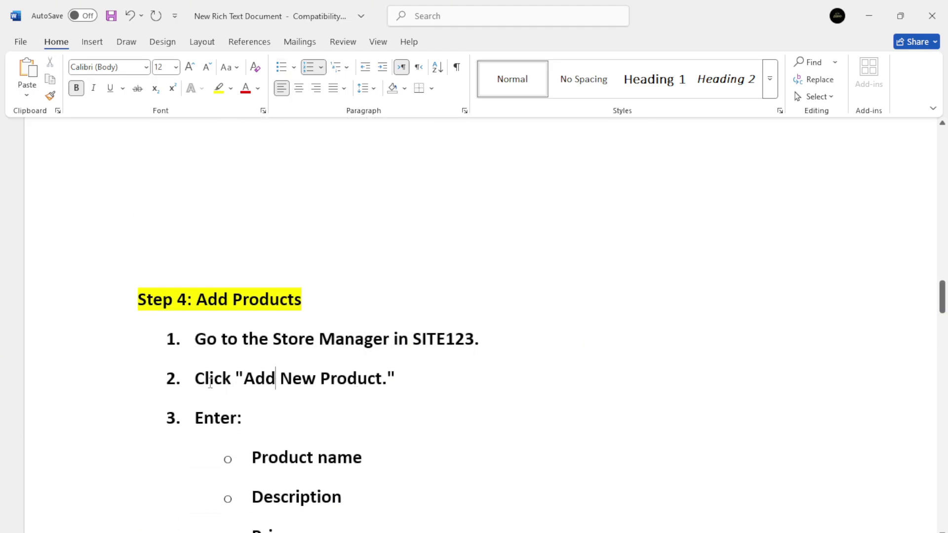
left_click_drag(210, 380, 407, 382)
key("alt+Tab")
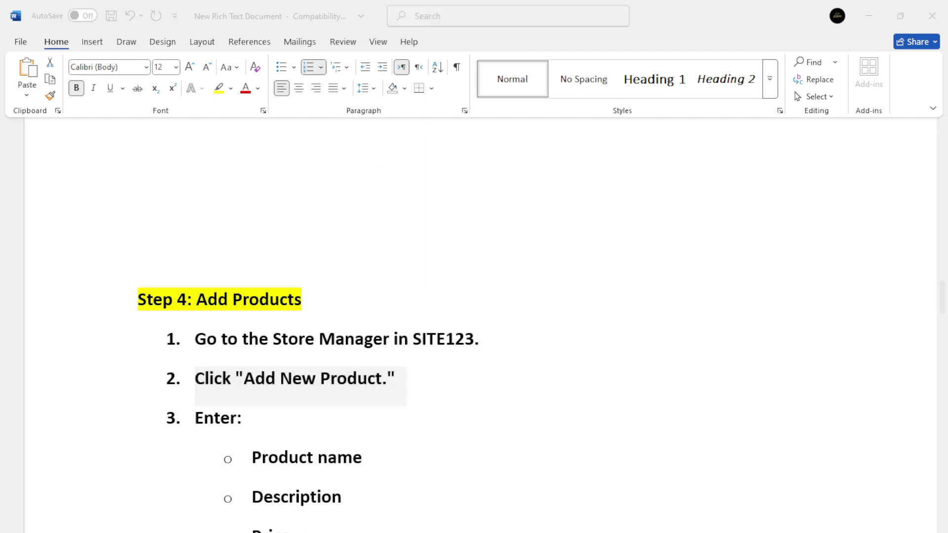
Open the Store's All Products list and compare it with the guide's Step 4 product fields.
left_click(123, 90)
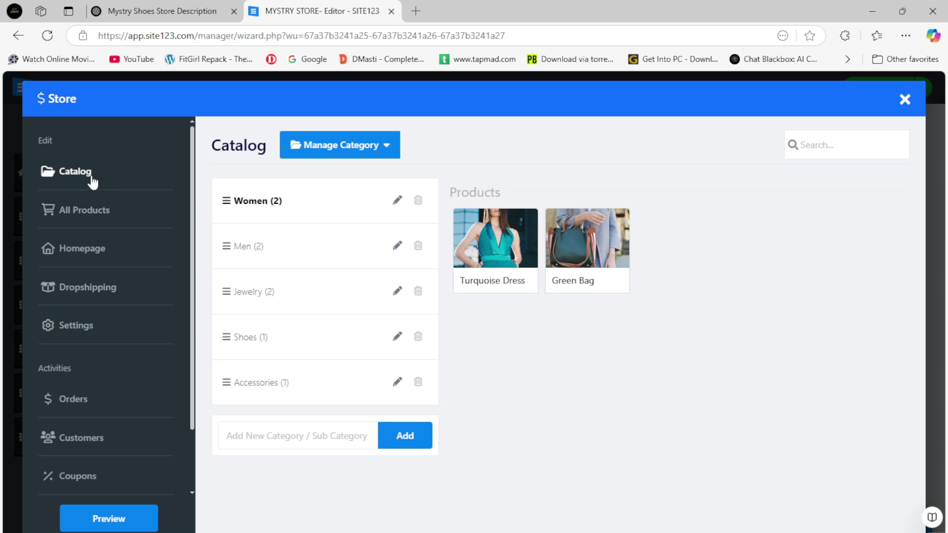
left_click(72, 218)
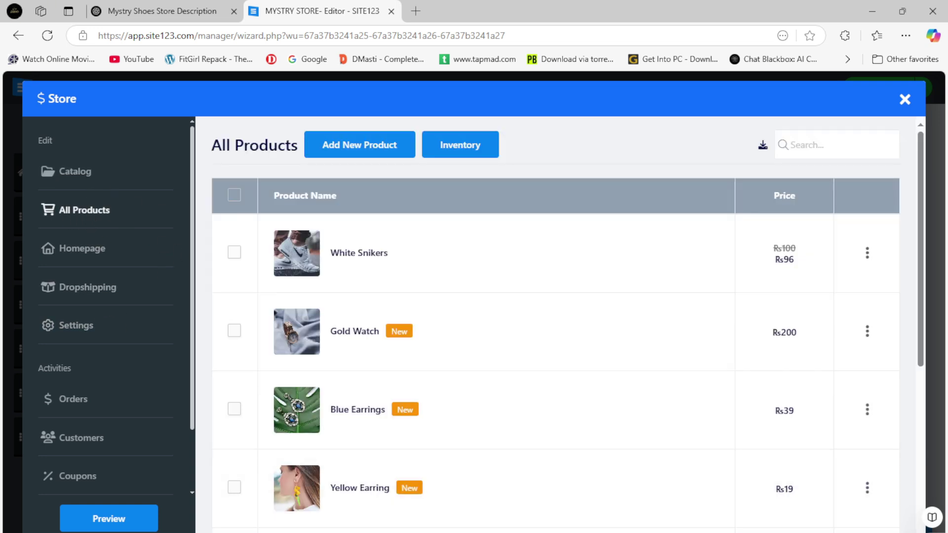
left_click(346, 532)
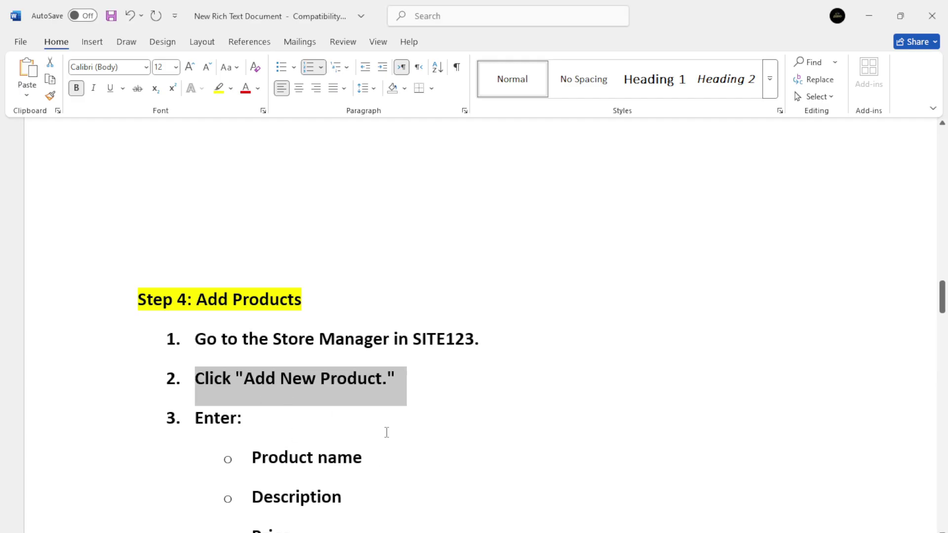
scroll(387, 432, "down", 3)
left_click(314, 532)
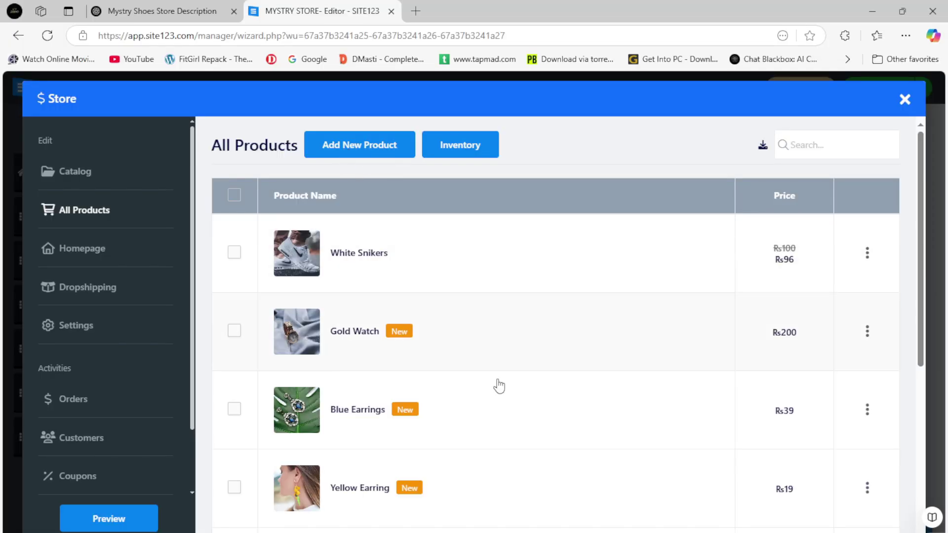
scroll(440, 372, "down", 5)
scroll(395, 324, "up", 5)
scroll(397, 324, "down", 1)
In the Word guide, add the note 'remove the other product that's not related youre' after step 2's Add New Product line.
left_click(431, 532)
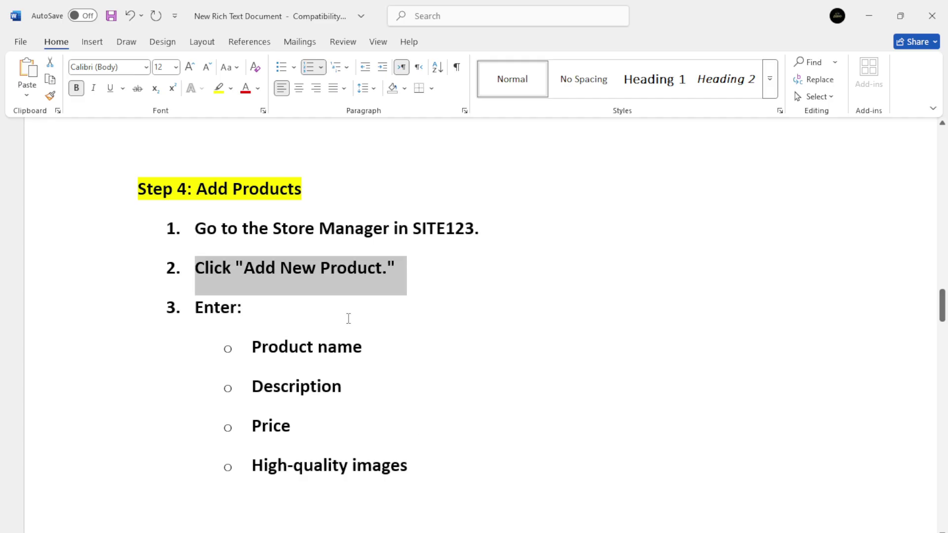
left_click(423, 276)
type("r")
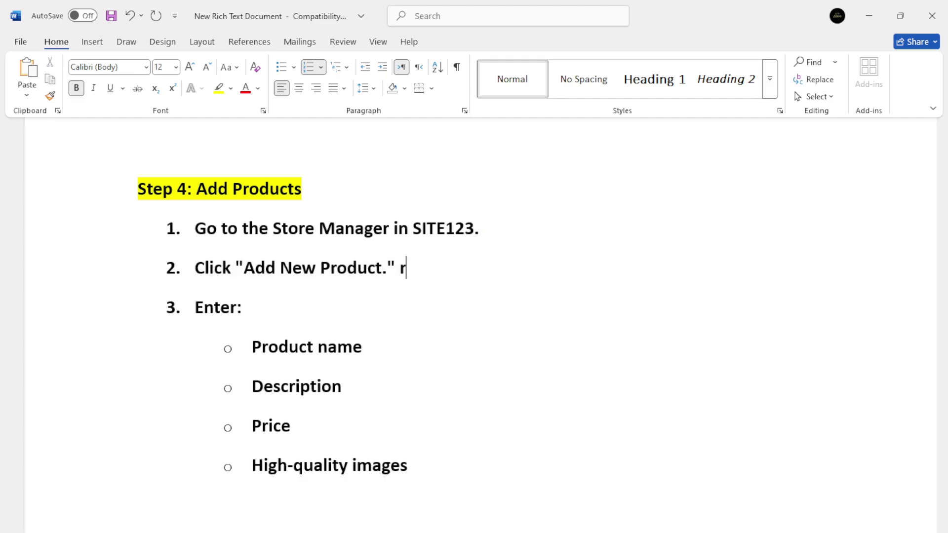
type("emove the other pr")
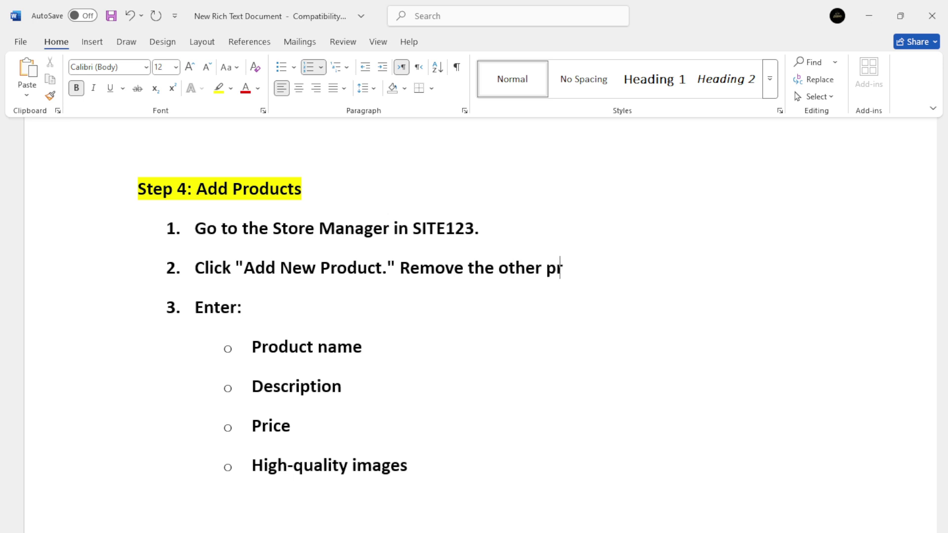
type("oduct that's ")
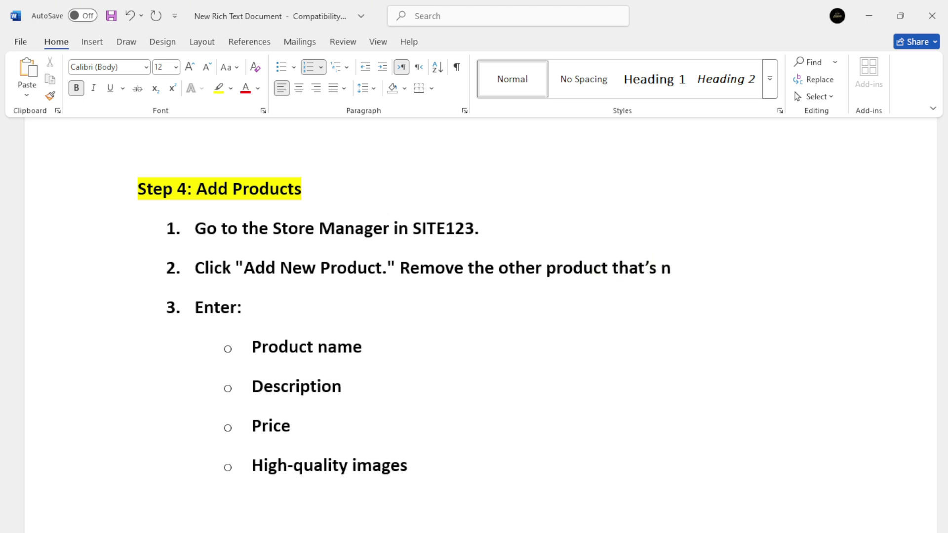
type("not related your s")
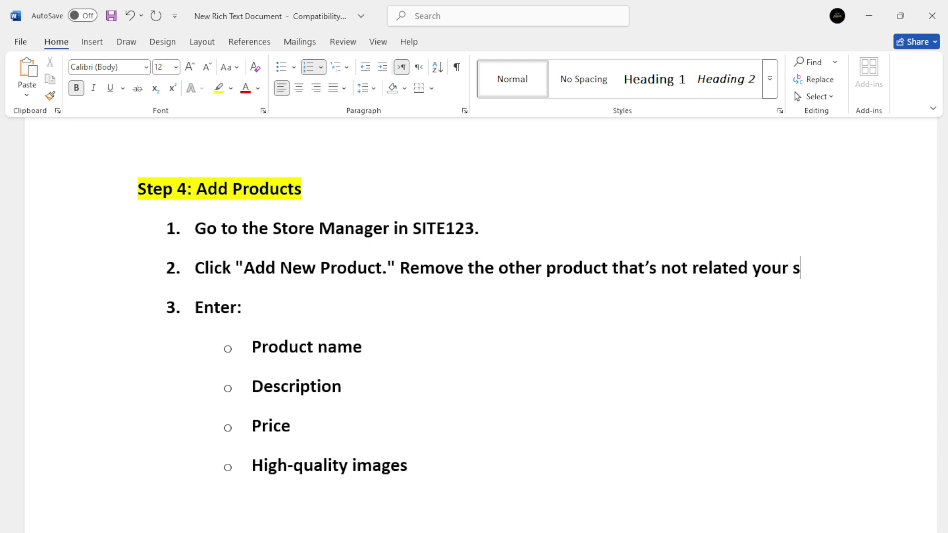
type("e")
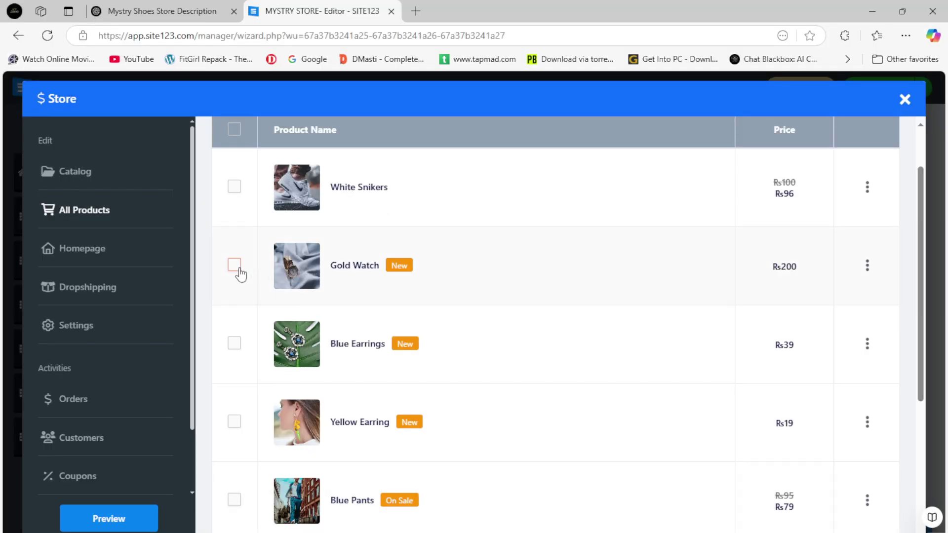
Tick Gold Watch, Yellow Earring, Blue Pants, Brown Jacket, Green Bag and Turquoise Dress for deletion.
left_click(234, 265)
scroll(379, 400, "down", 3)
left_click(235, 290)
left_click(234, 368)
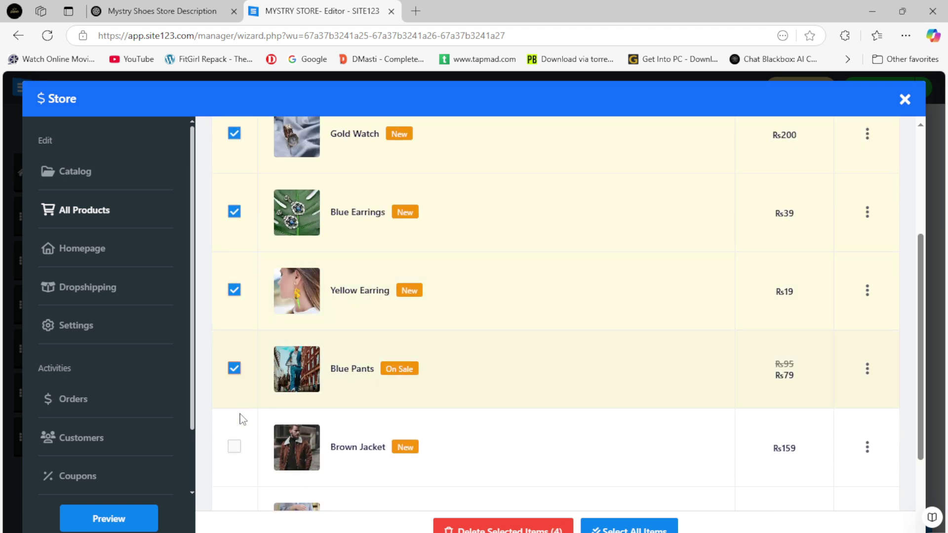
left_click(234, 447)
scroll(333, 421, "down", 1)
scroll(333, 420, "down", 2)
left_click(234, 377)
left_click(234, 455)
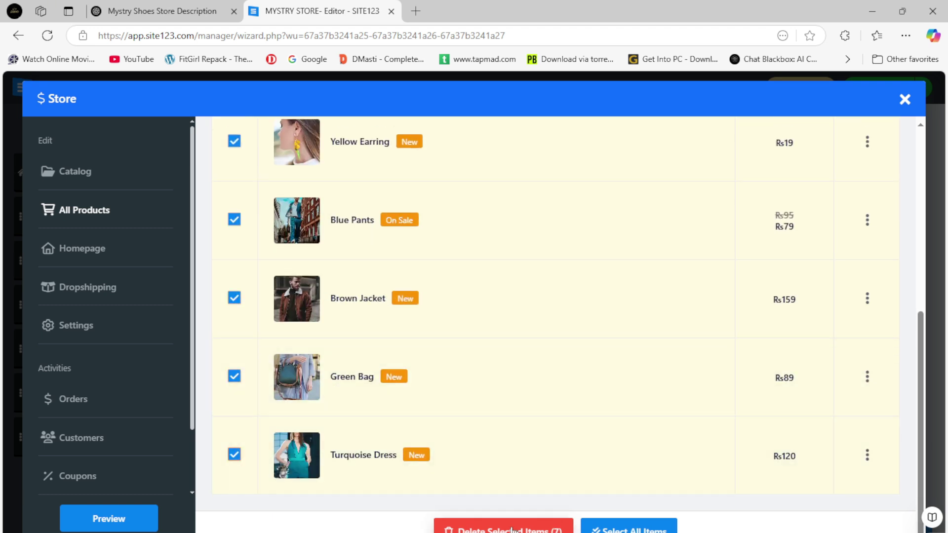
Delete the selected products, leaving only White Snikers, then highlight the Add New Product step in Word.
left_click(542, 526)
left_click(485, 494)
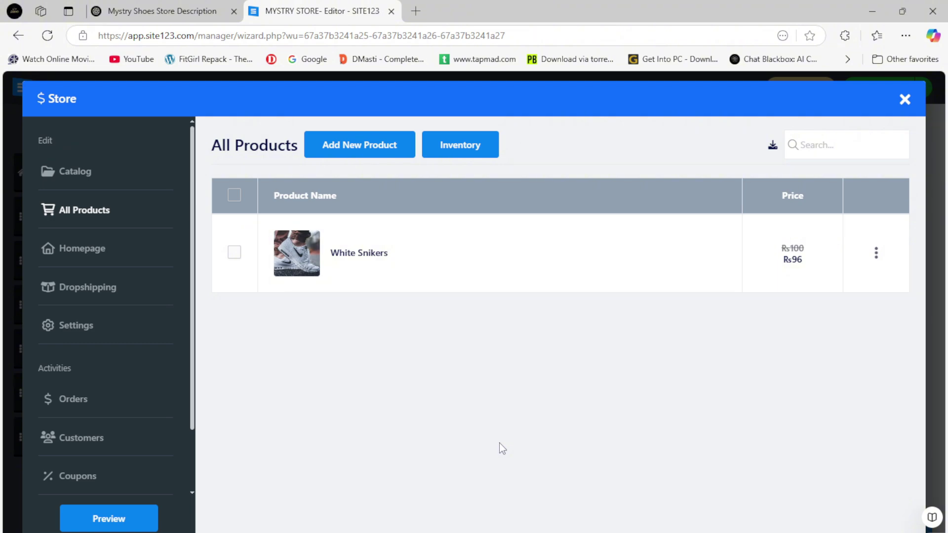
key("alt+Tab")
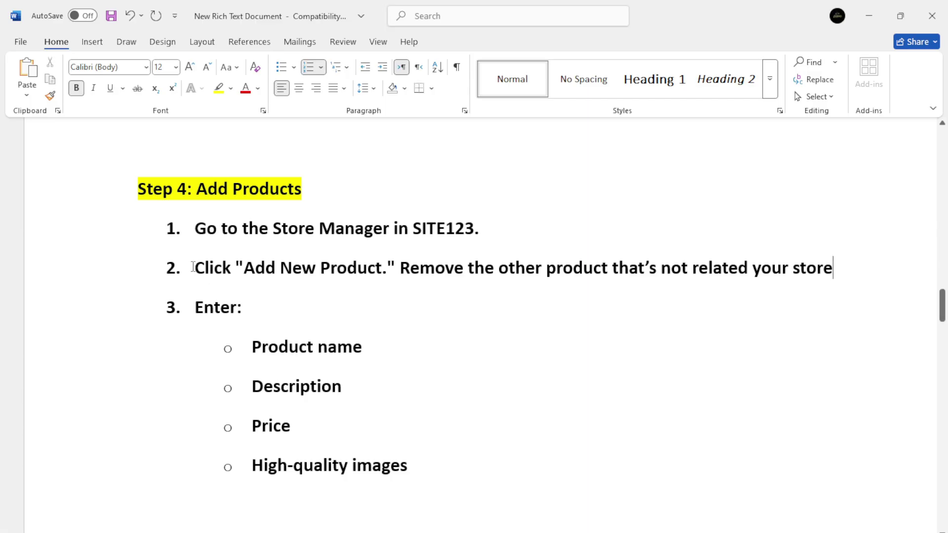
left_click_drag(193, 267, 382, 269)
Add a new product named BATA NEW SNIKKERS with the ribbon NEW.
key("alt+Tab")
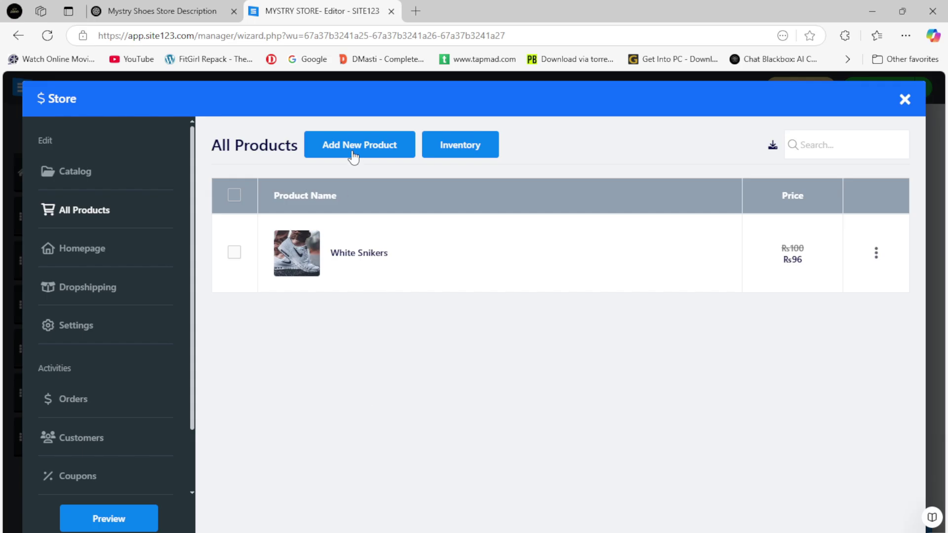
left_click(354, 157)
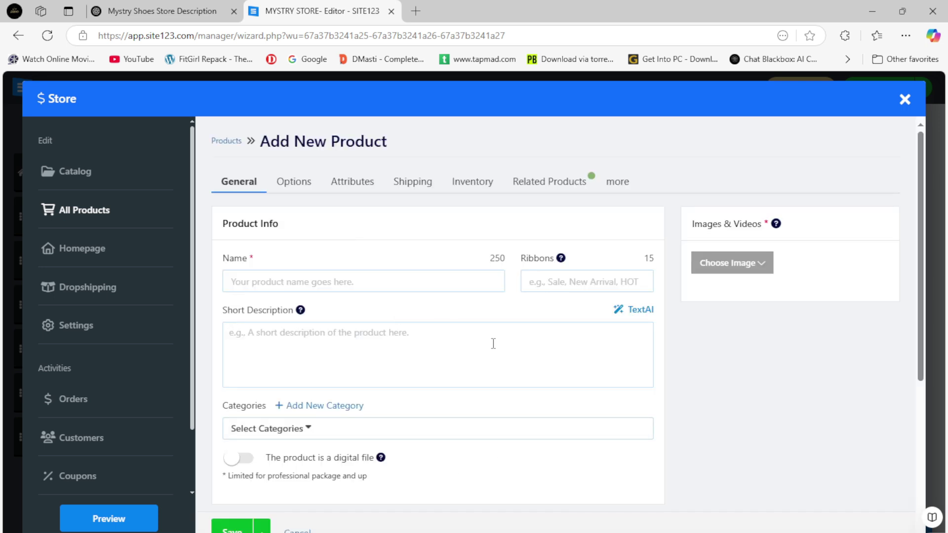
left_click(356, 281)
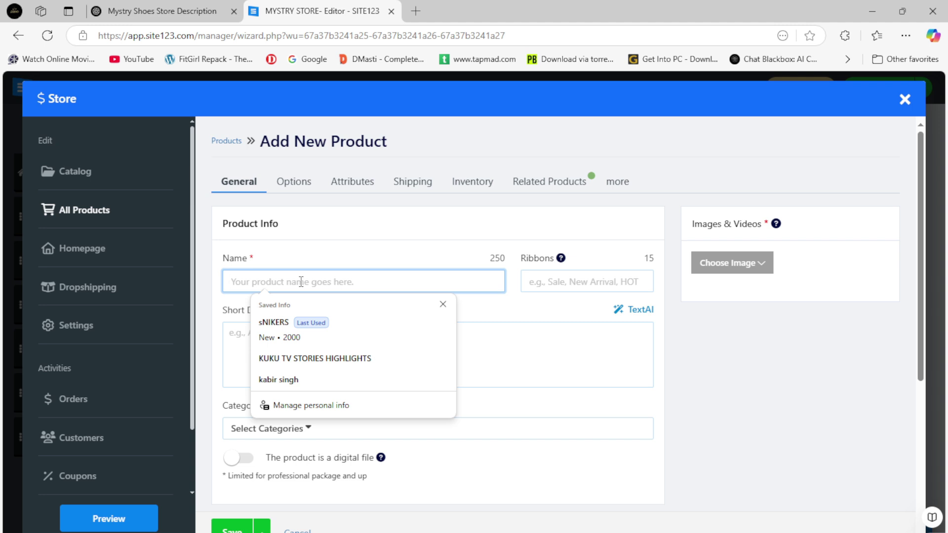
type("BATA NEW ")
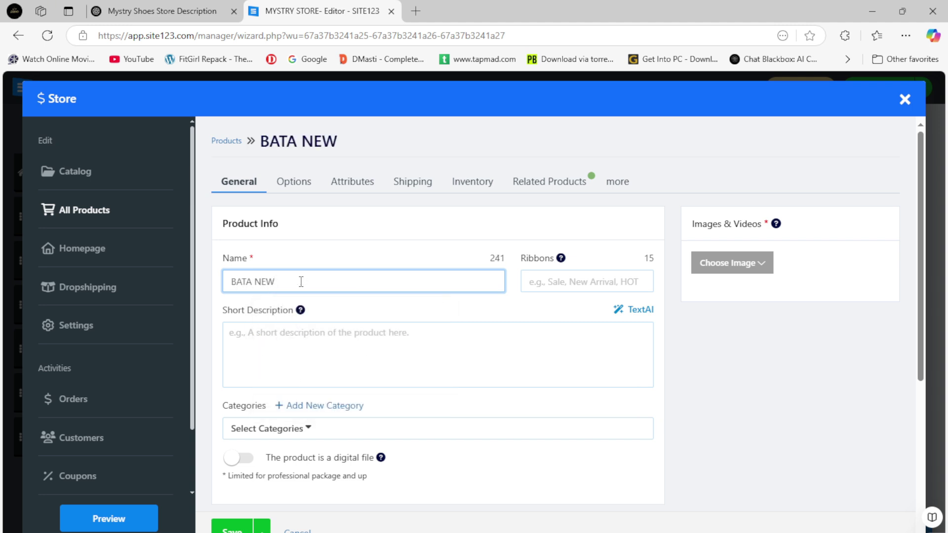
type("SNIKKERS")
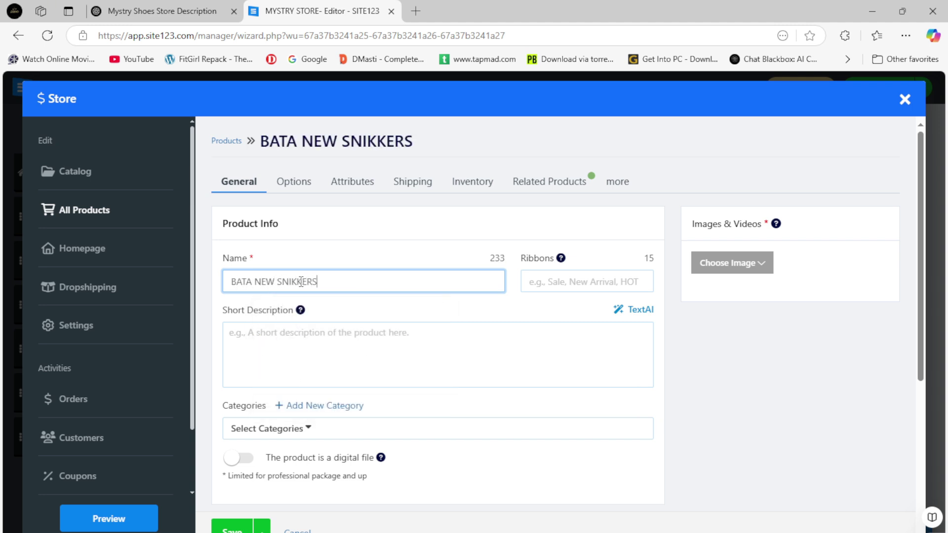
left_click(578, 292)
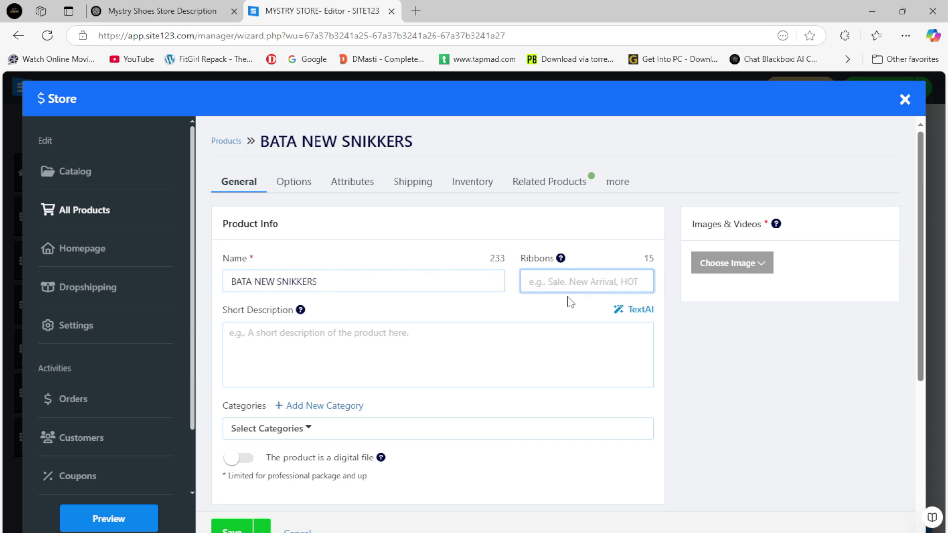
type("NEW")
left_click(568, 304)
Copy the store description from ChatGPT for the product's short description.
left_click(403, 355)
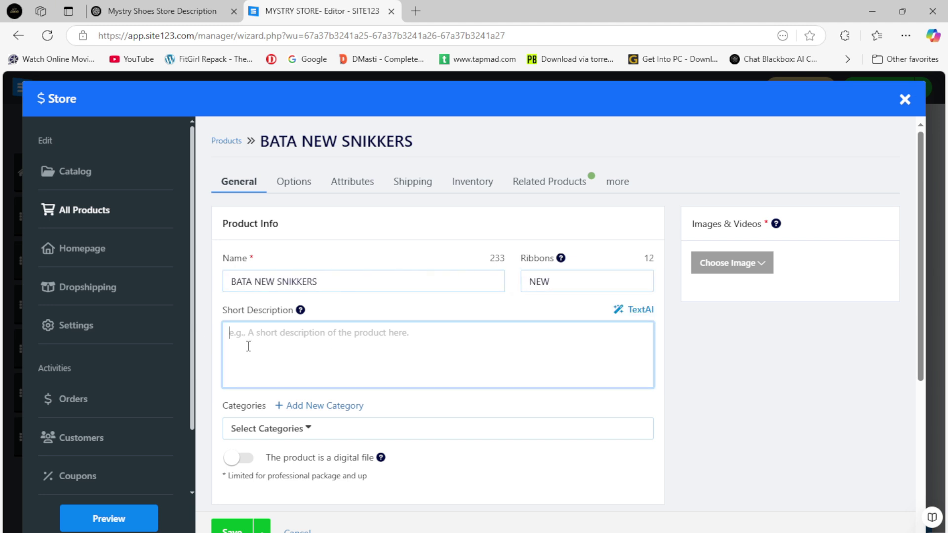
left_click(158, 10)
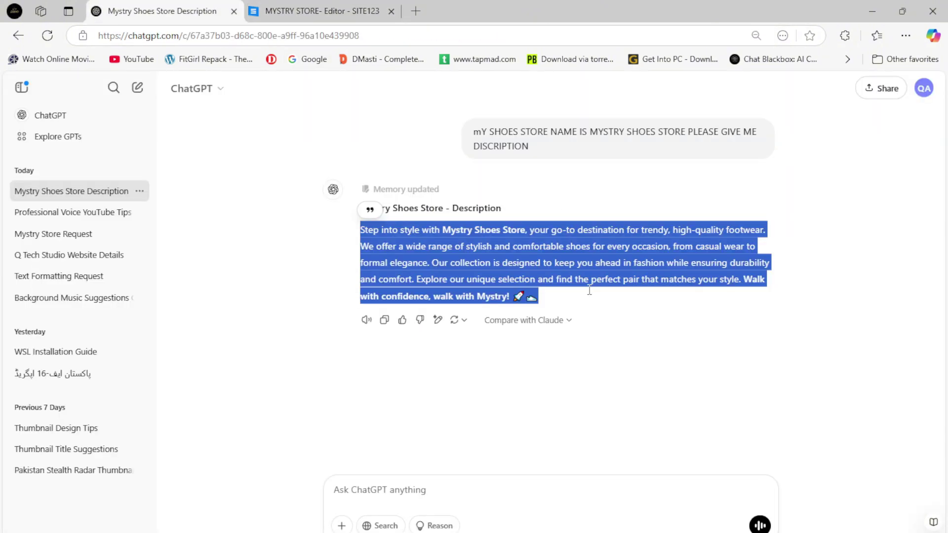
right_click(496, 258)
left_click(519, 271)
left_click(321, 11)
Paste the description as the short description and set the product price to 5000.
key("ctrl+v")
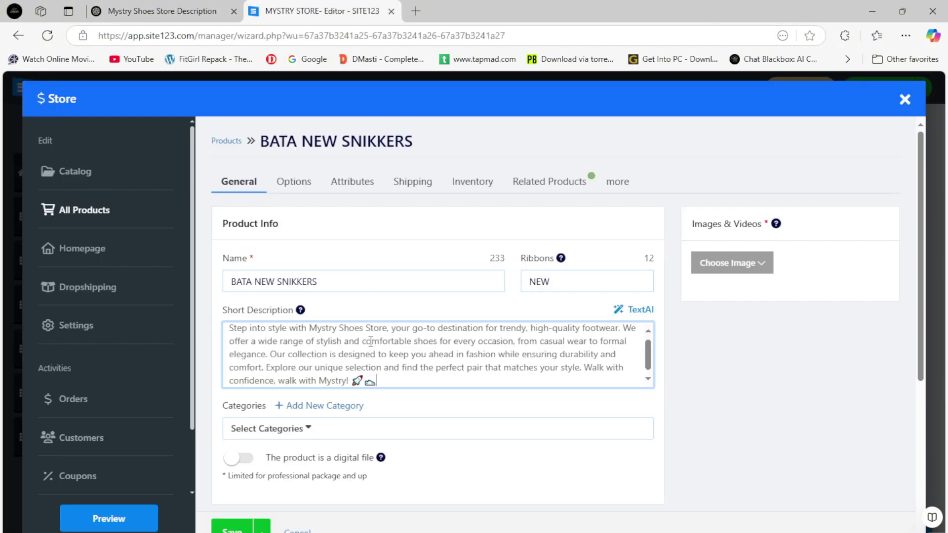
scroll(341, 435, "down", 3)
scroll(343, 415, "down", 2)
left_click(293, 331)
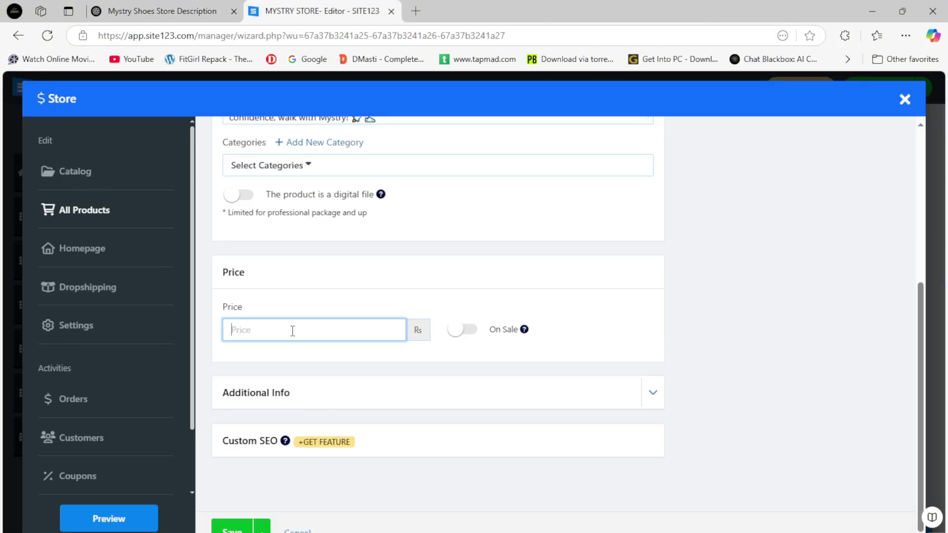
type("5000")
Put the product on sale, replacing the suggested 4999 sale price with 4500.
scroll(345, 366, "down", 1)
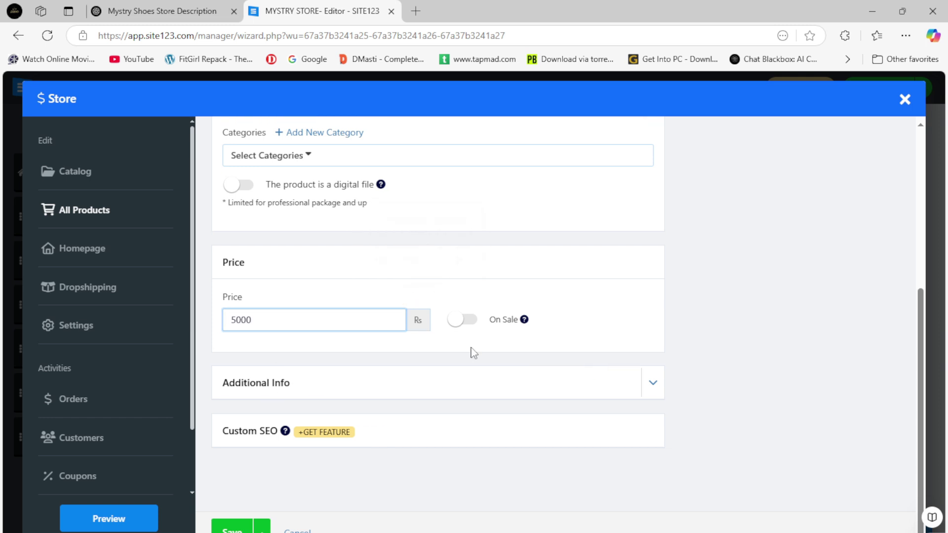
left_click(464, 329)
left_click_drag(296, 374, 114, 366)
type("4500")
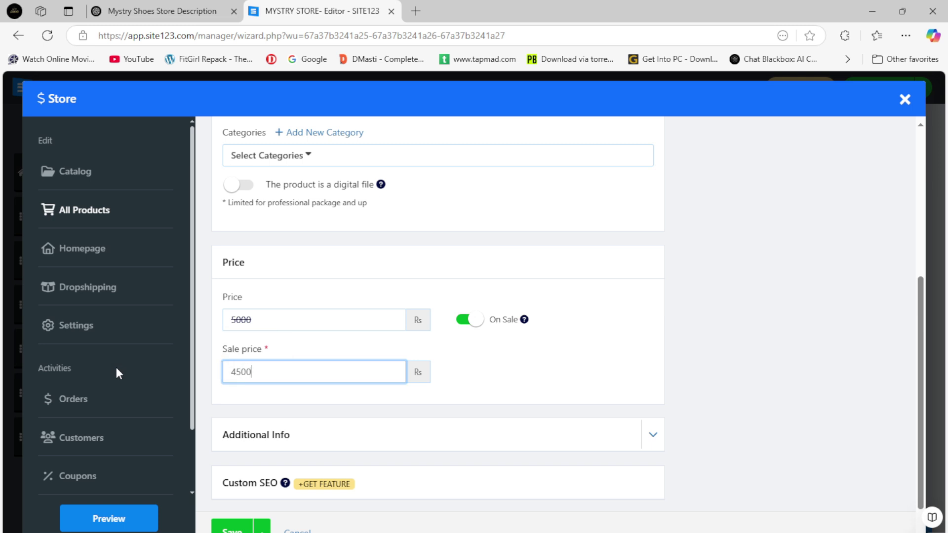
scroll(543, 395, "up", 5)
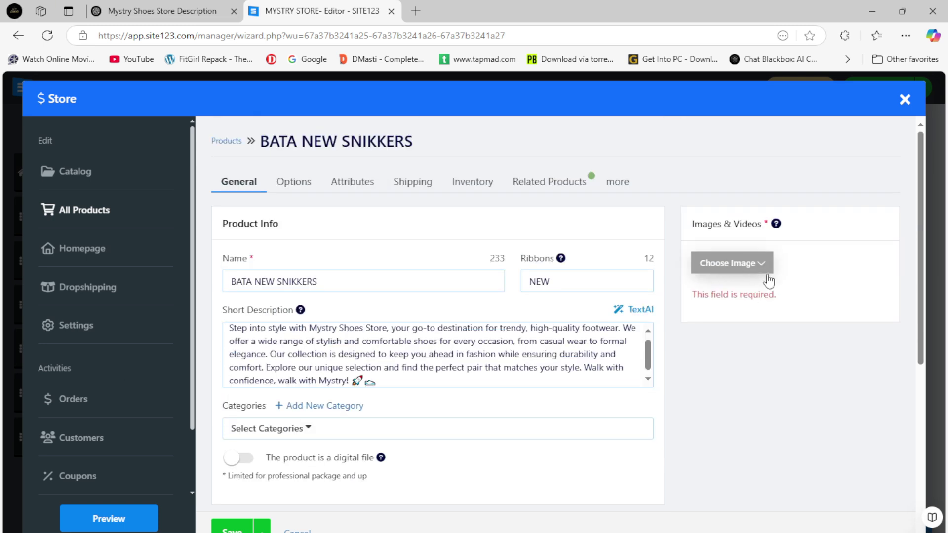
left_click(725, 263)
Upload the brown maksim-larin sneaker photo, then the sahej-brar, domino-studio and istockphoto shoe photos.
left_click(718, 292)
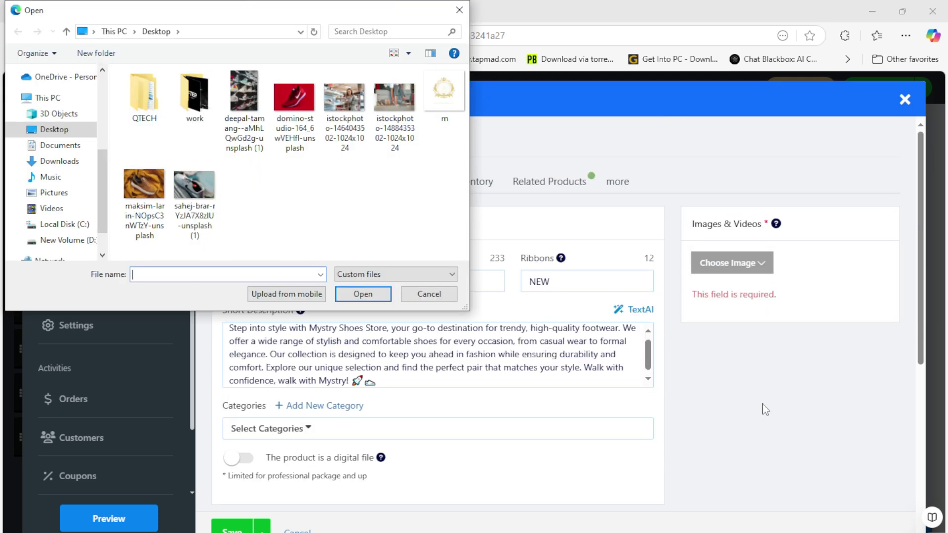
double_click(144, 195)
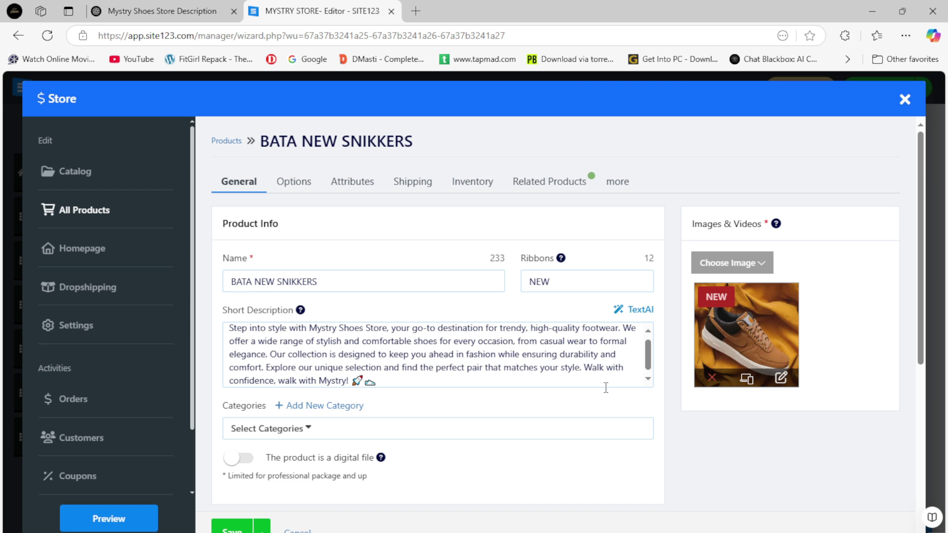
scroll(408, 374, "down", 1)
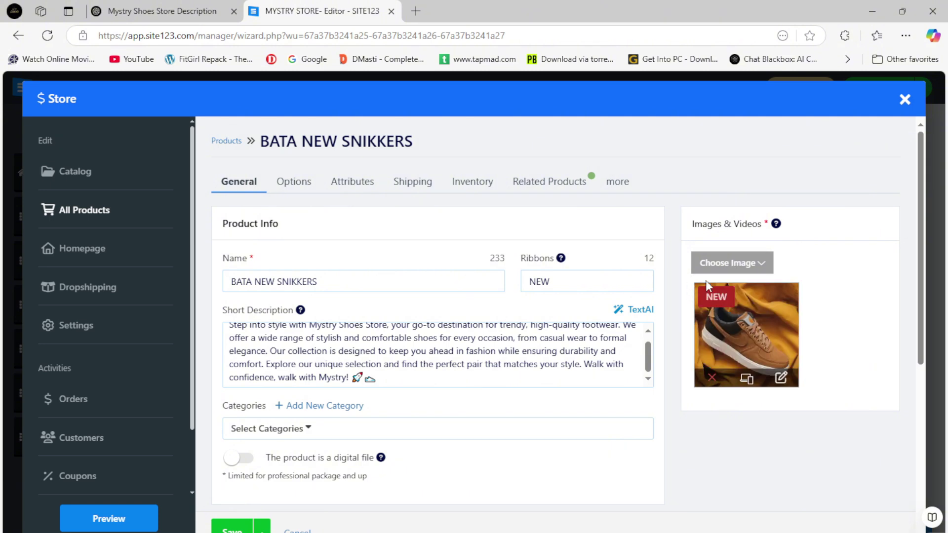
mouse_move(724, 269)
left_click(724, 287)
left_click(213, 212)
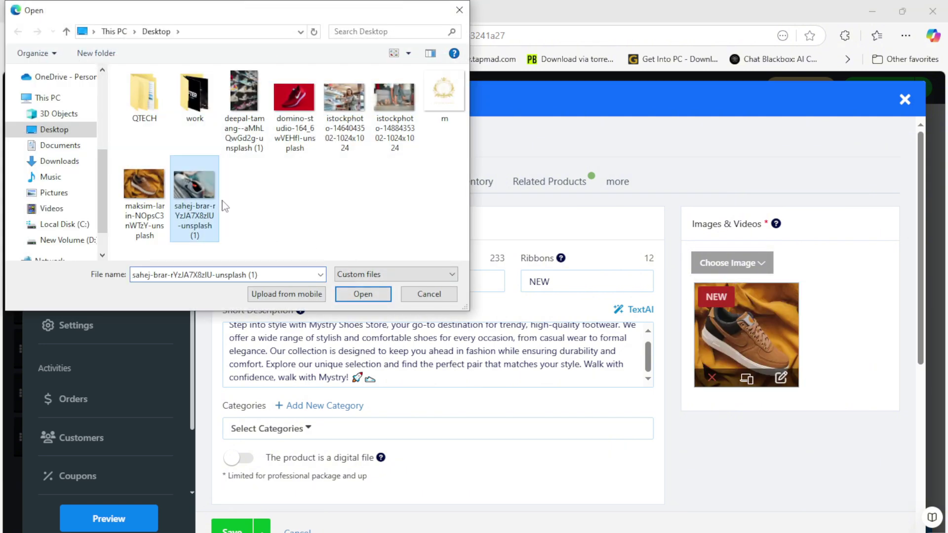
left_click(295, 99, "ctrl")
left_click(345, 99, "ctrl")
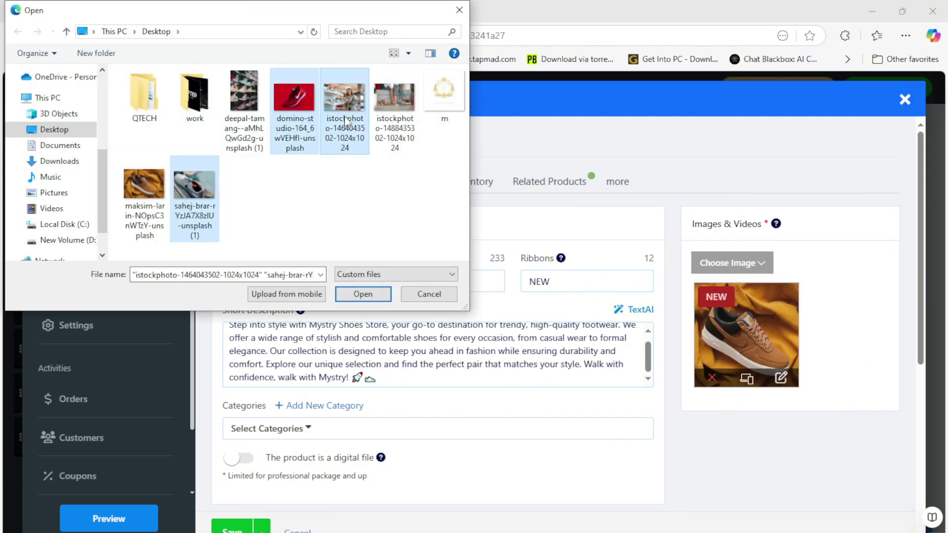
left_click(364, 294)
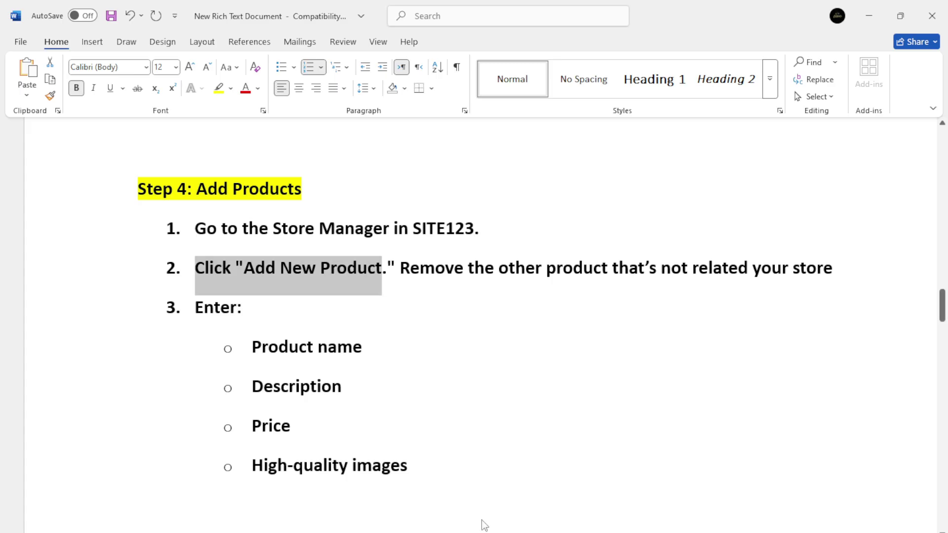
Write 'UPLODED ALL YOU PRODUCTS IMAGES' after Enter: on item 3 in the Word guide.
left_click(315, 307)
type("UPL")
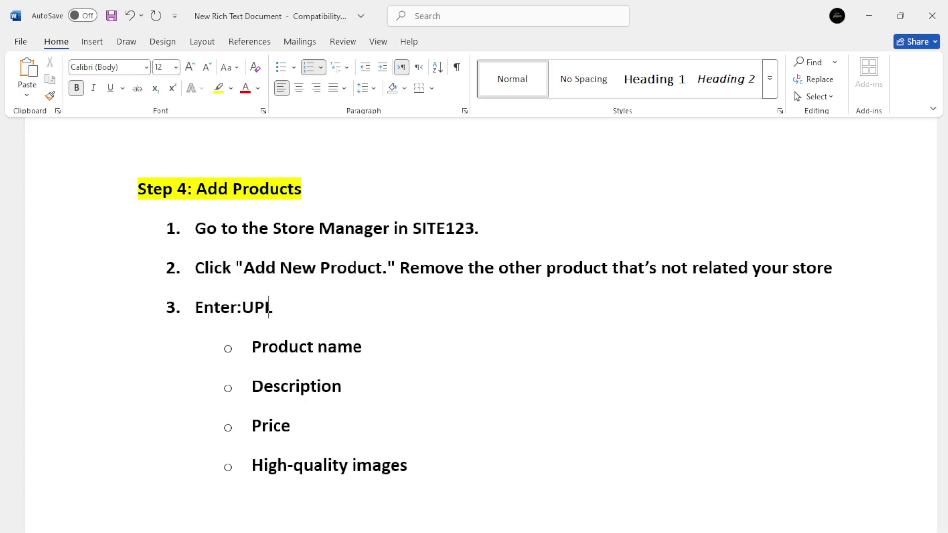
type("ODED ALL IA")
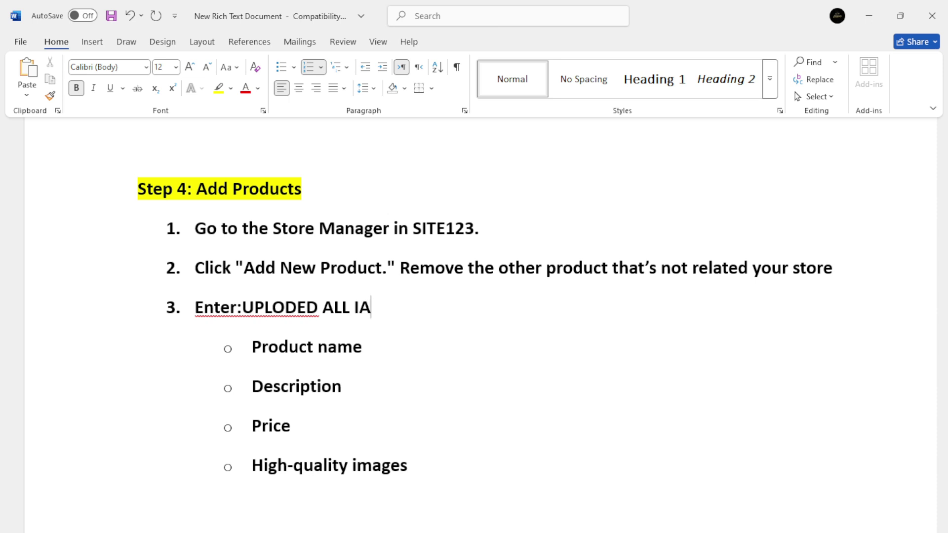
key("BackSpace")
key("BackSpace")
type("YOU PRODUCT")
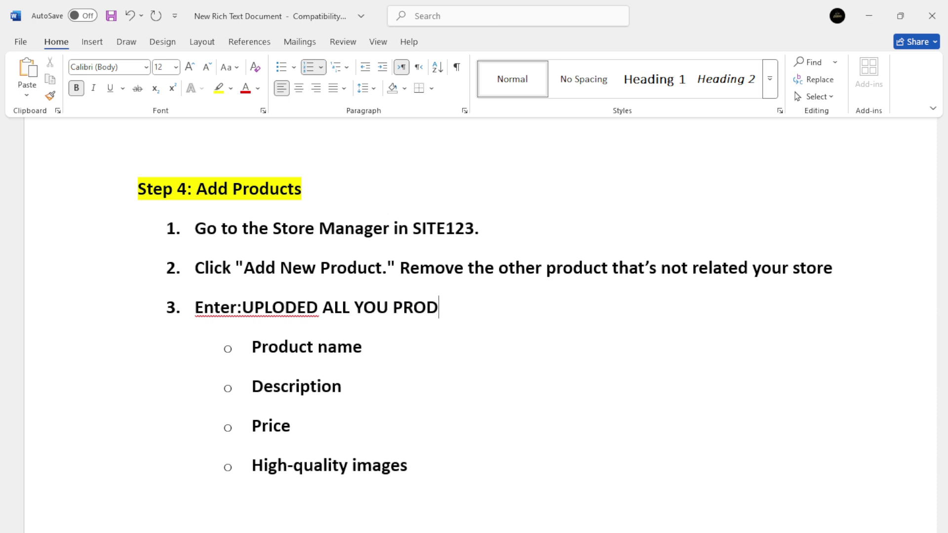
key("BackSpace")
key("BackSpace")
type("TS IMAGES")
Highlight the Product name, Description, Price and High-quality images bullets, then return to the browser.
left_click(254, 349)
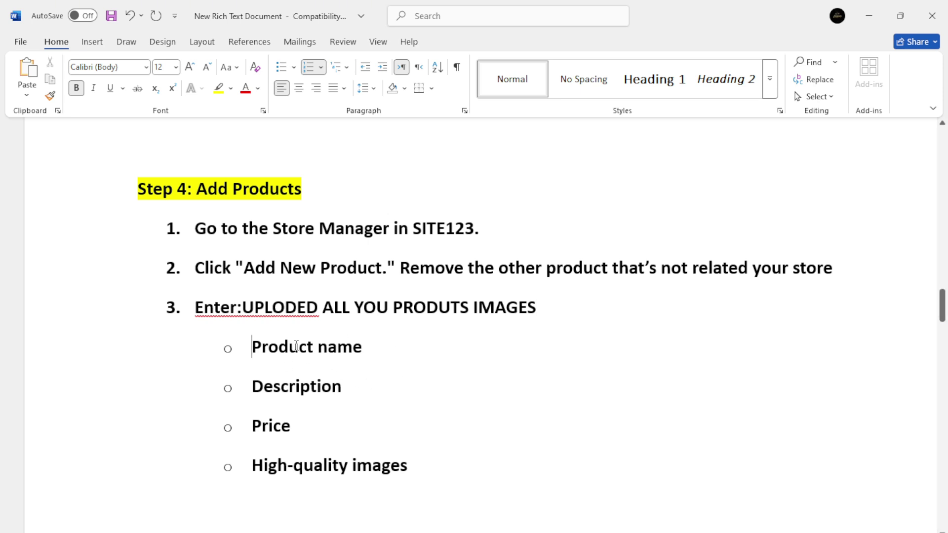
triple_click(296, 346)
triple_click(296, 386)
triple_click(271, 426)
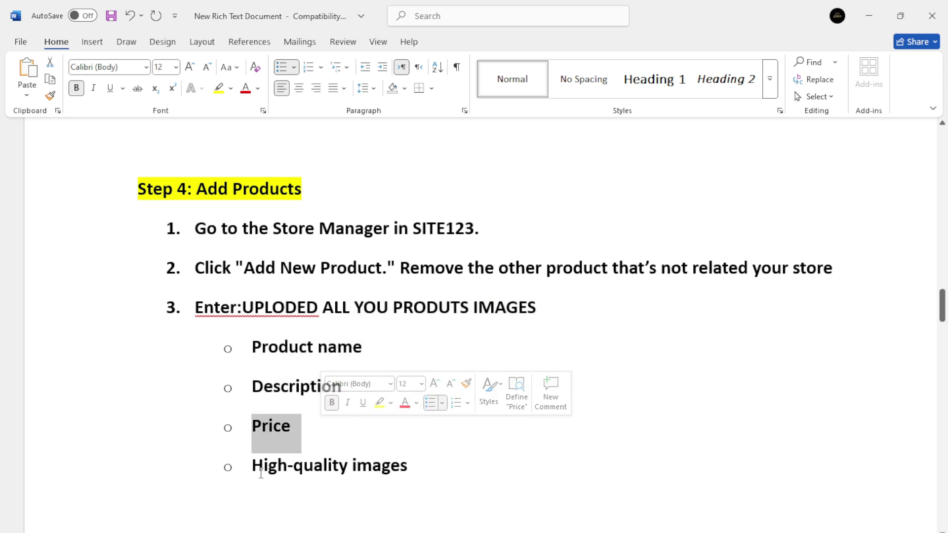
left_click_drag(261, 473, 390, 489)
key("alt+Tab")
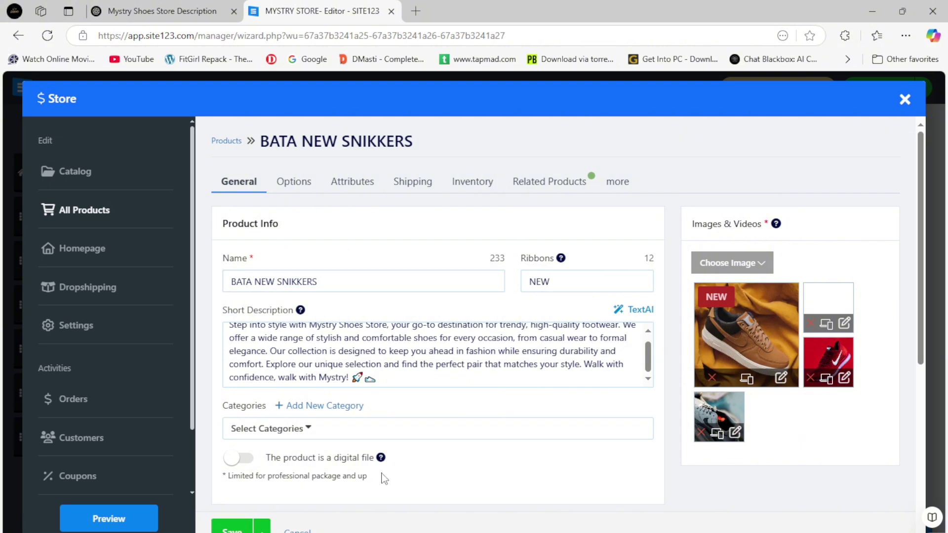
Save BATA NEW SNIKKERS and note 'U CAN ALSO ADD ONE BY ONE' after the images bullet in Word.
scroll(390, 479, "down", 5)
left_click(241, 530)
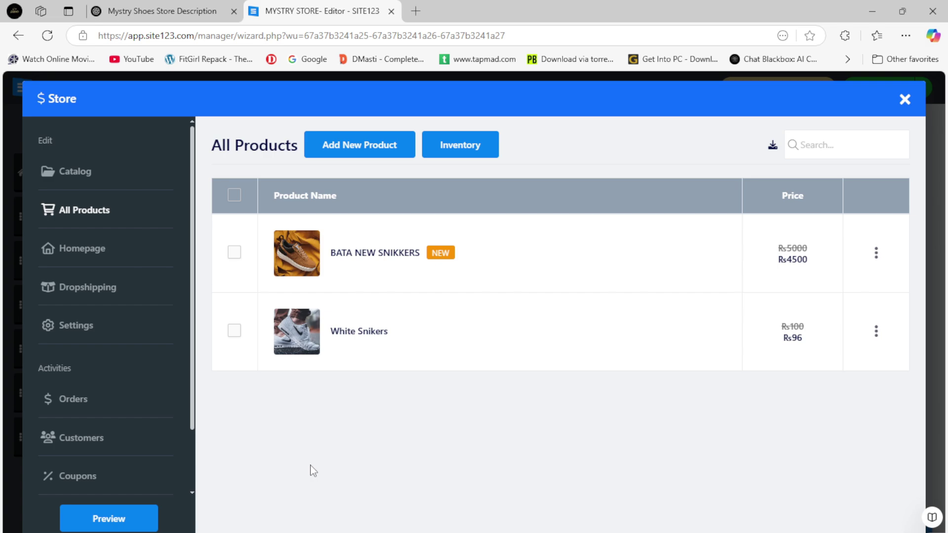
key("alt+Tab")
left_click(431, 466)
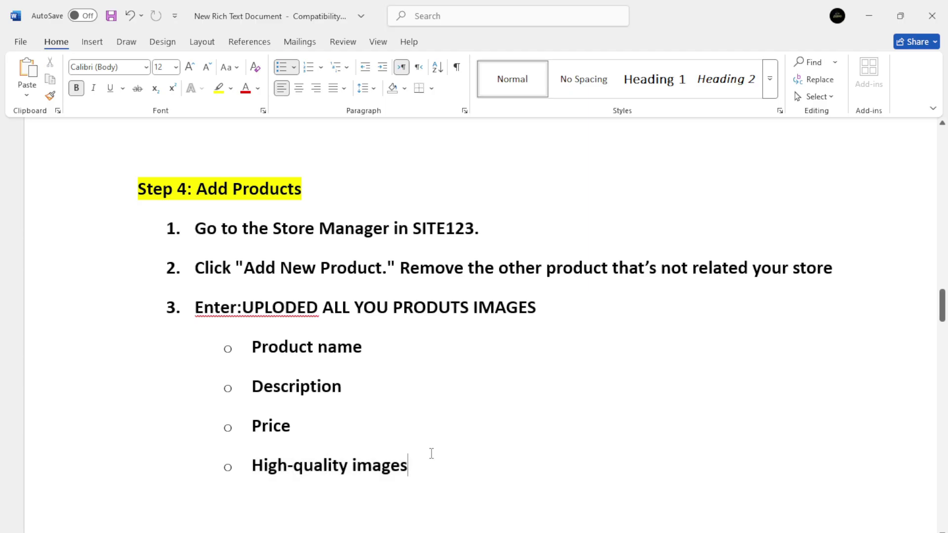
type("U CAN ALSO")
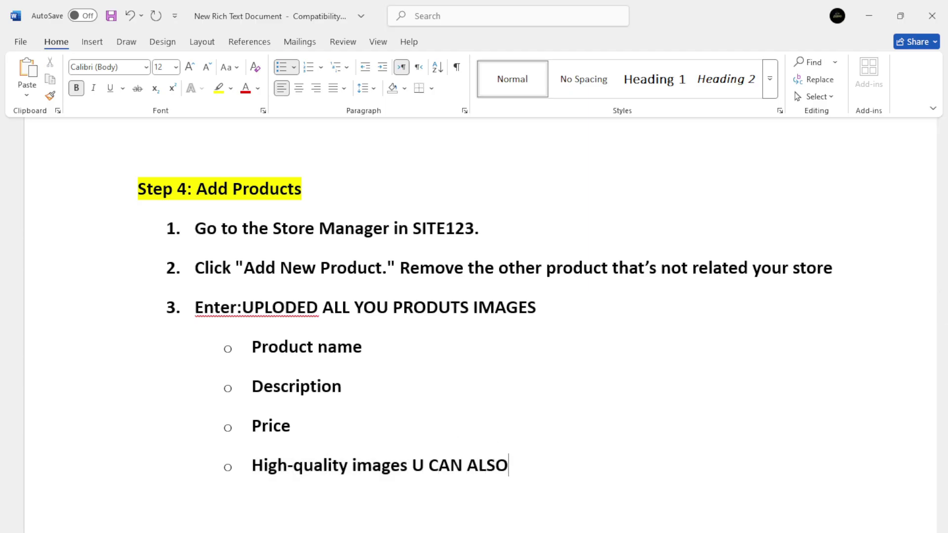
type(" ADD ONE BY ONE")
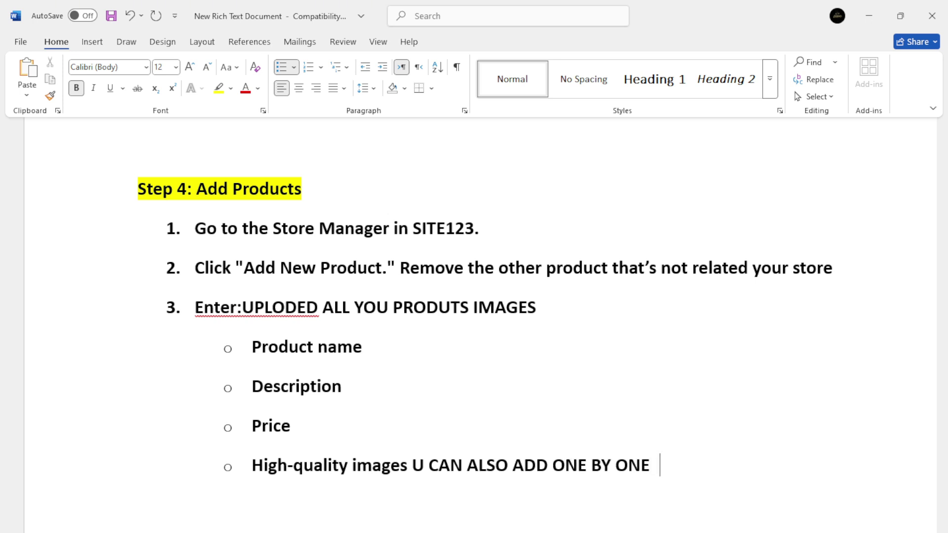
key("alt+Tab")
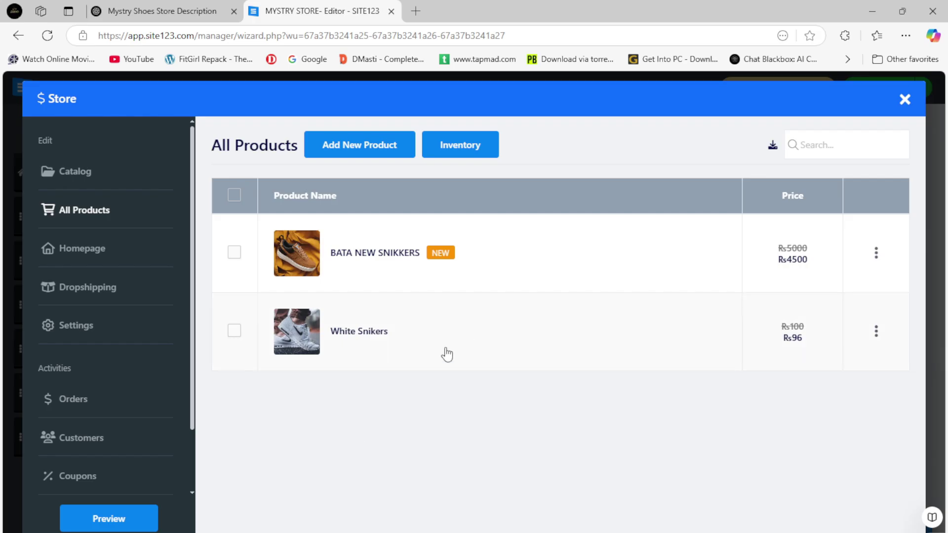
Close the store manager and check the home page's New Arrival section showing both shoes.
left_click(905, 100)
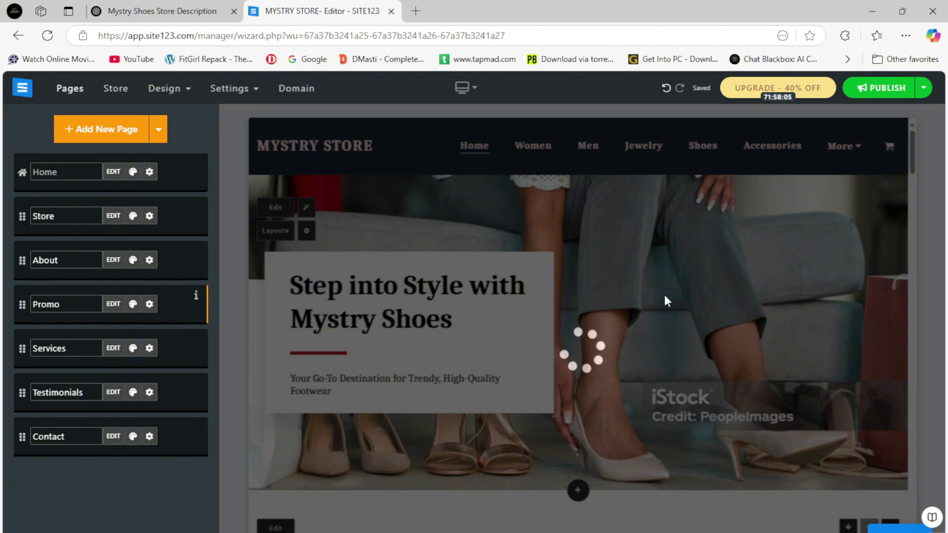
scroll(576, 394, "down", 6)
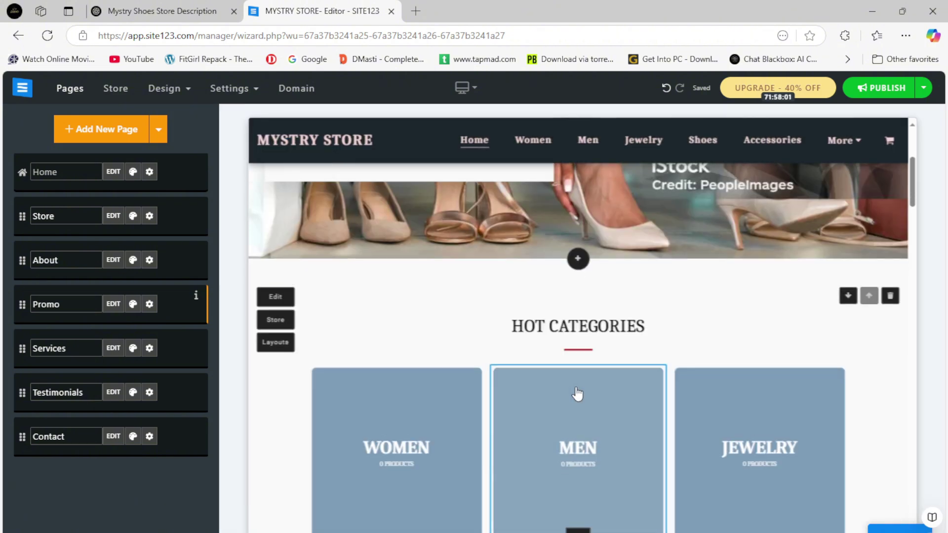
scroll(543, 390, "down", 2)
scroll(684, 398, "down", 8)
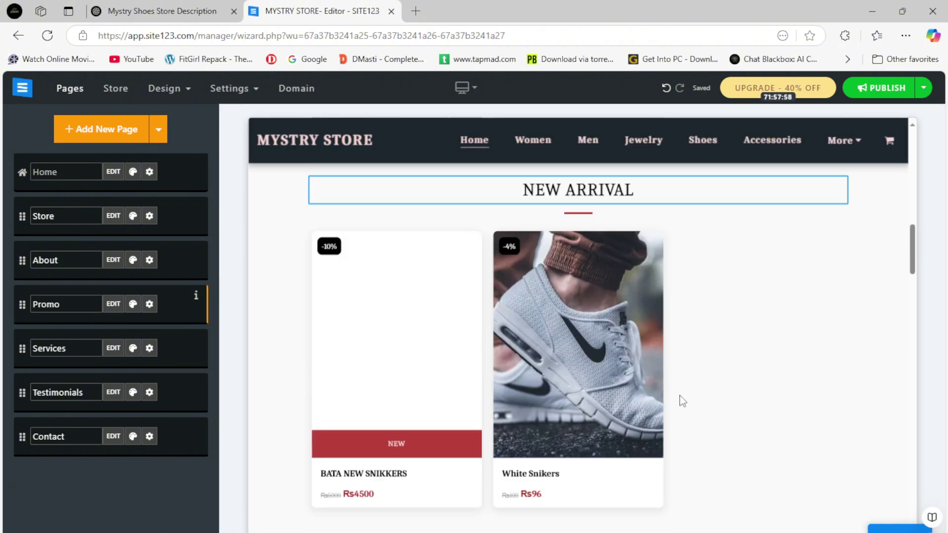
scroll(553, 344, "up", 2)
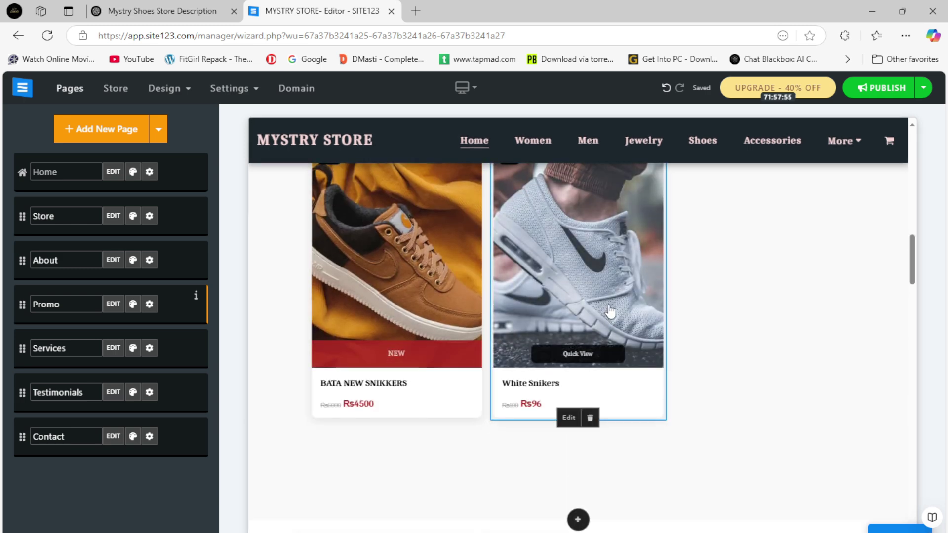
scroll(642, 385, "down", 1)
scroll(419, 237, "down", 2)
scroll(510, 248, "up", 2)
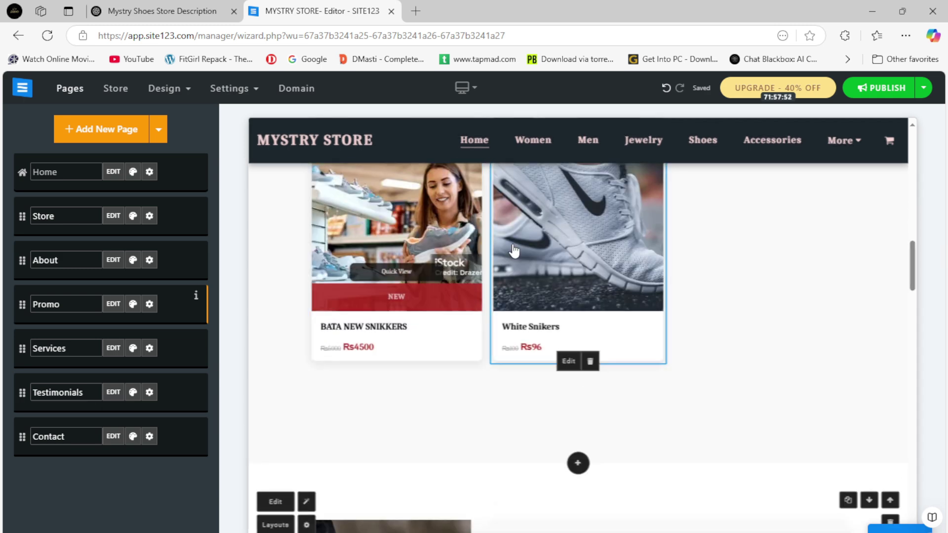
scroll(512, 251, "down", 8)
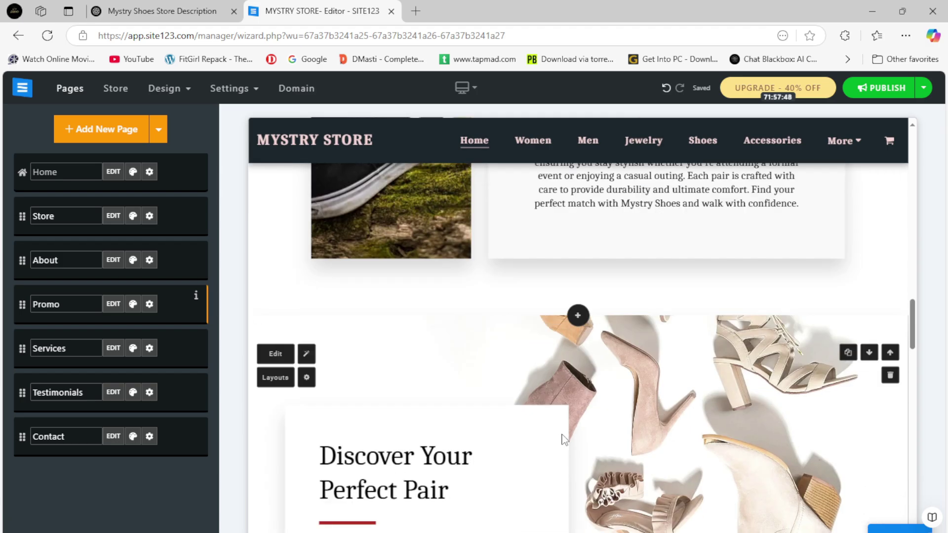
scroll(568, 438, "up", 12)
scroll(568, 438, "up", 8)
key("alt+Tab")
scroll(441, 437, "down", 6)
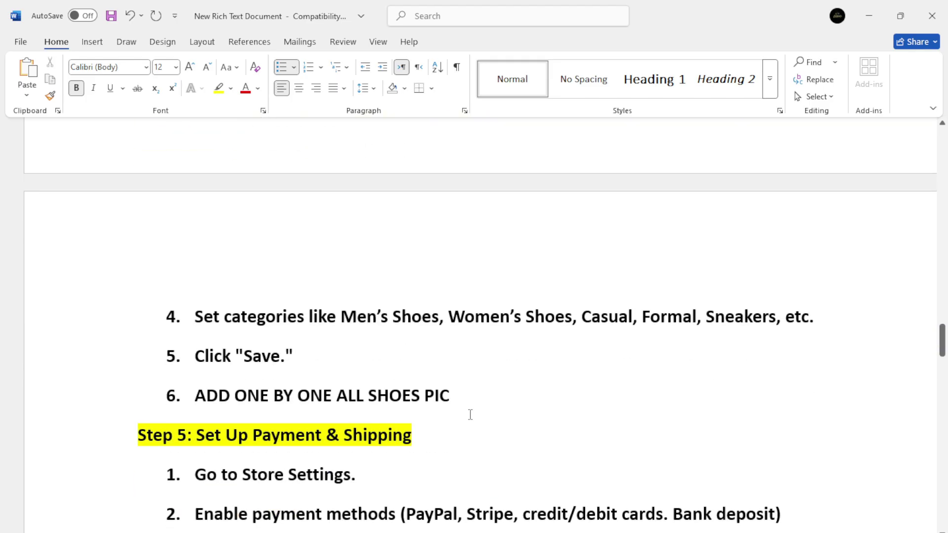
Highlight the categories, Save and ADD ONE BY ONE ALL SHOES PIC lines in the Word guide.
left_click_drag(212, 316, 776, 316)
left_click_drag(215, 360, 294, 356)
left_click_drag(198, 395, 464, 398)
scroll(339, 425, "down", 2)
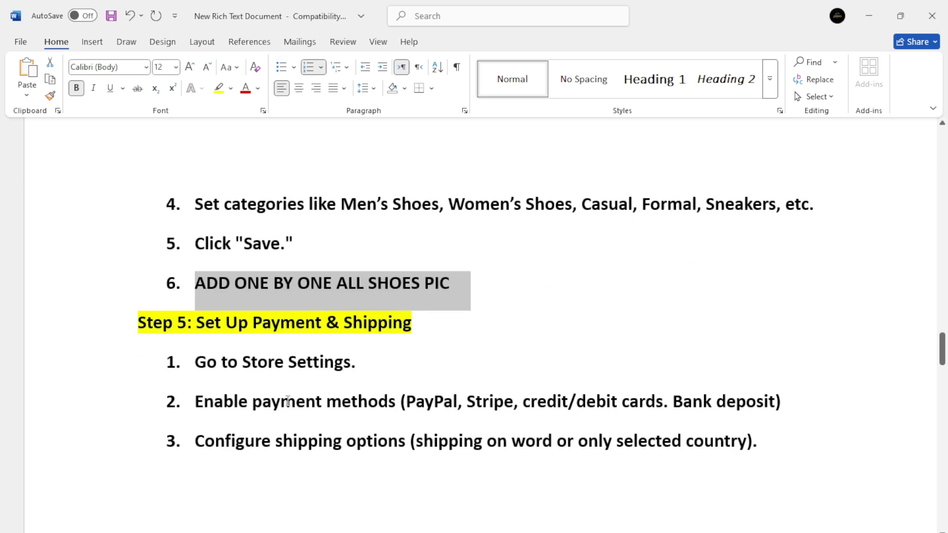
scroll(288, 402, "up", 1)
left_click_drag(200, 417, 353, 418)
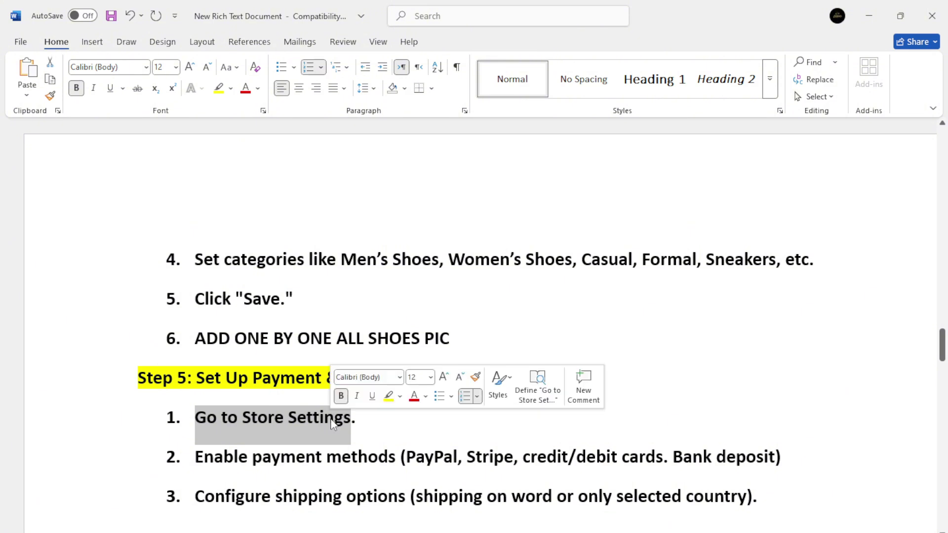
Read Step 5's payment methods item, then bring up the SITE123 Store manager.
left_click_drag(195, 457, 785, 455)
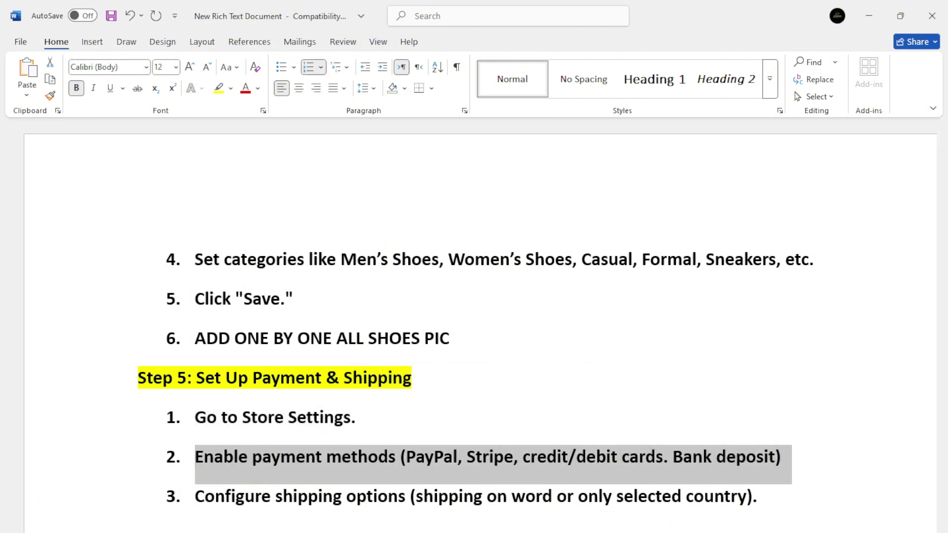
key("alt+Tab")
left_click(122, 92)
Expand the store Settings and view the Rest of the World shipping region.
left_click(152, 327)
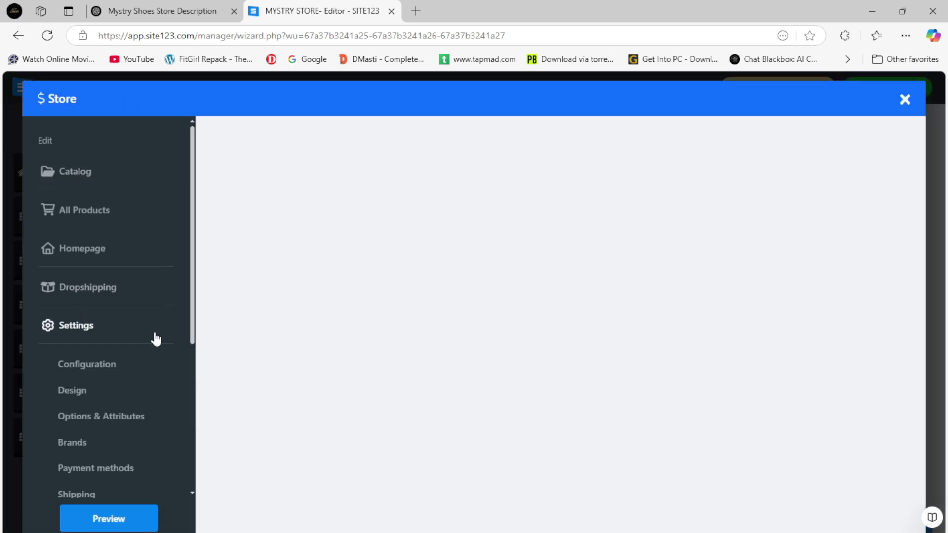
scroll(74, 405, "down", 1)
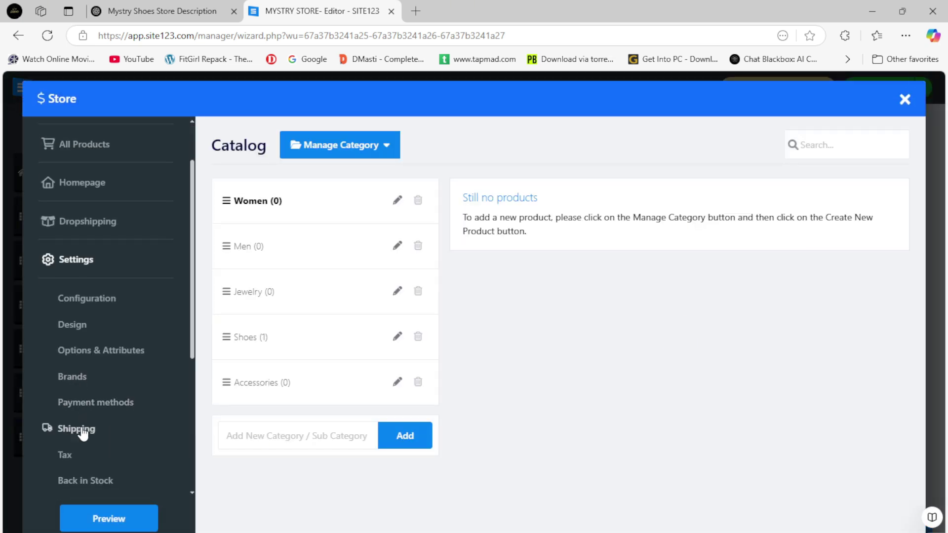
left_click(88, 433)
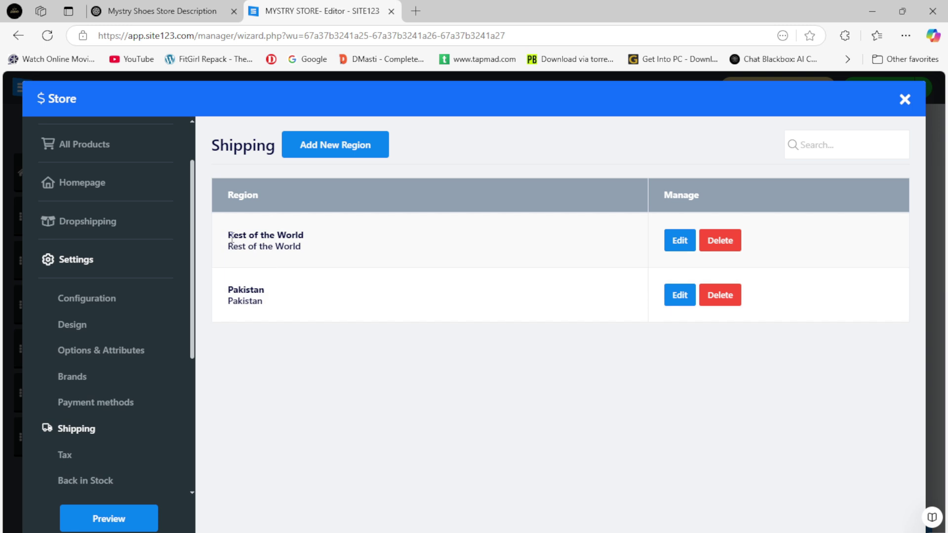
left_click_drag(232, 237, 311, 254)
In Payment methods, switch Bank Deposit on and back off, and expand the Phone option.
left_click(83, 406)
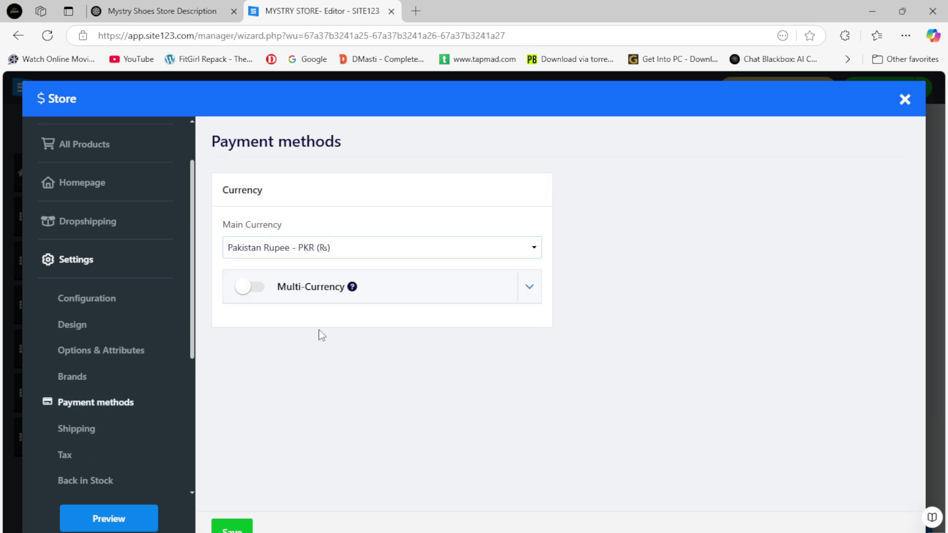
scroll(276, 348, "down", 1)
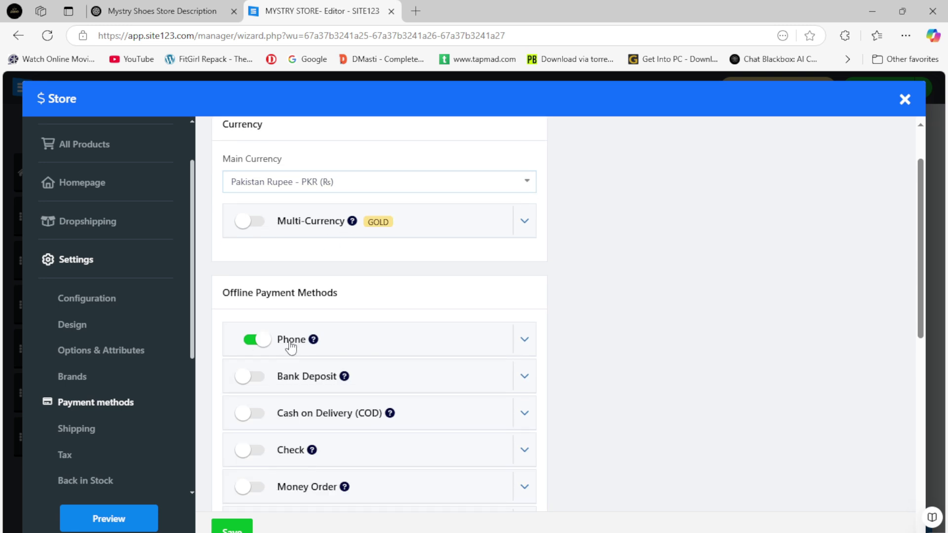
left_click(256, 382)
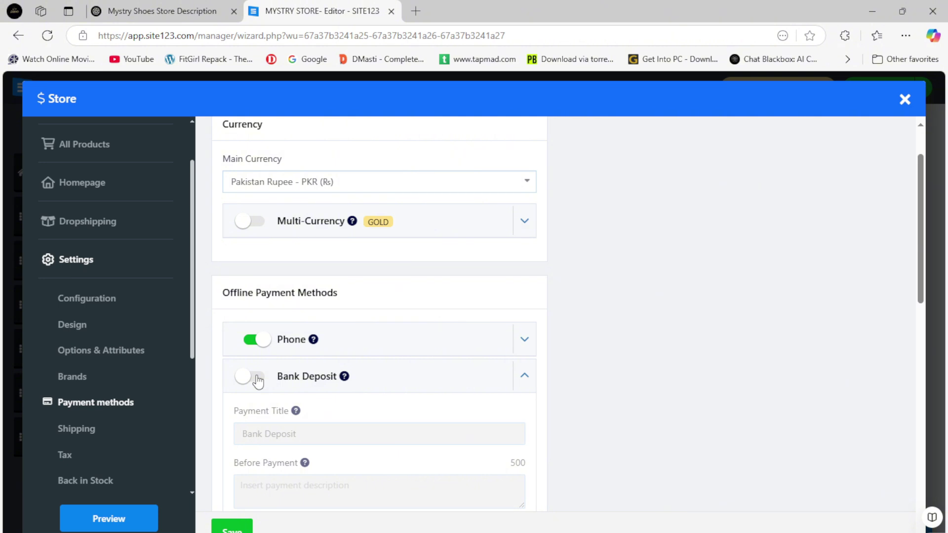
left_click(248, 383)
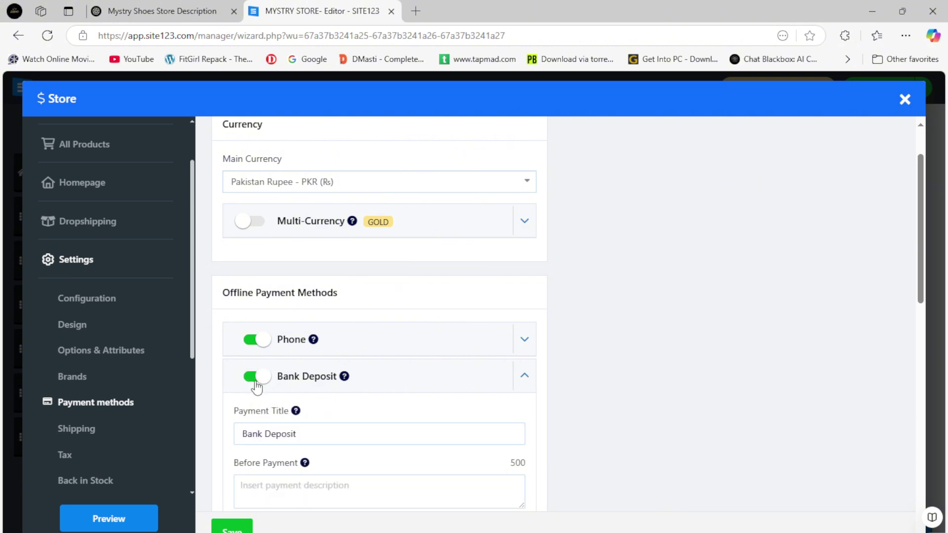
left_click(257, 383)
left_click(264, 346)
scroll(311, 378, "down", 2)
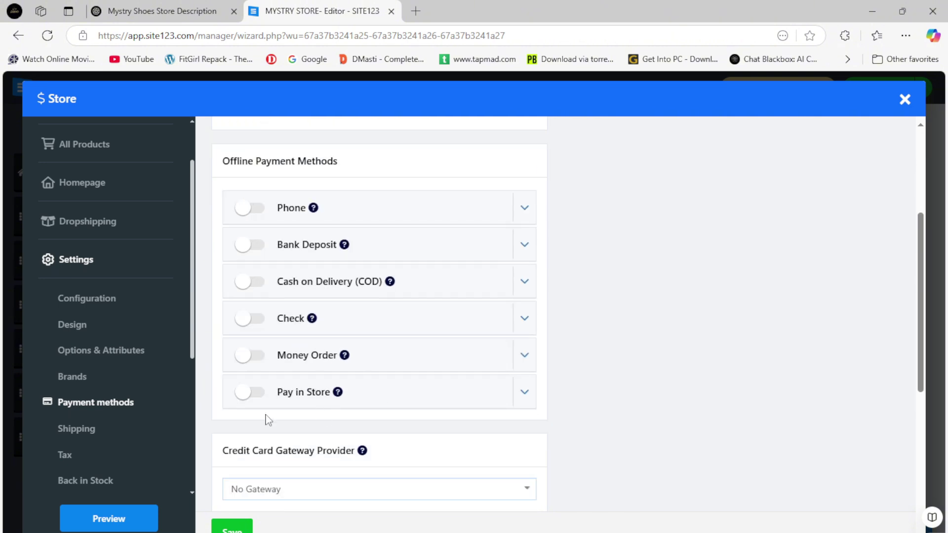
scroll(309, 395, "down", 5)
scroll(354, 391, "down", 1)
Highlight the card/bank deposit and shipping notes in Word, then return to Shipping, triggering the discard prompt.
left_click(502, 532)
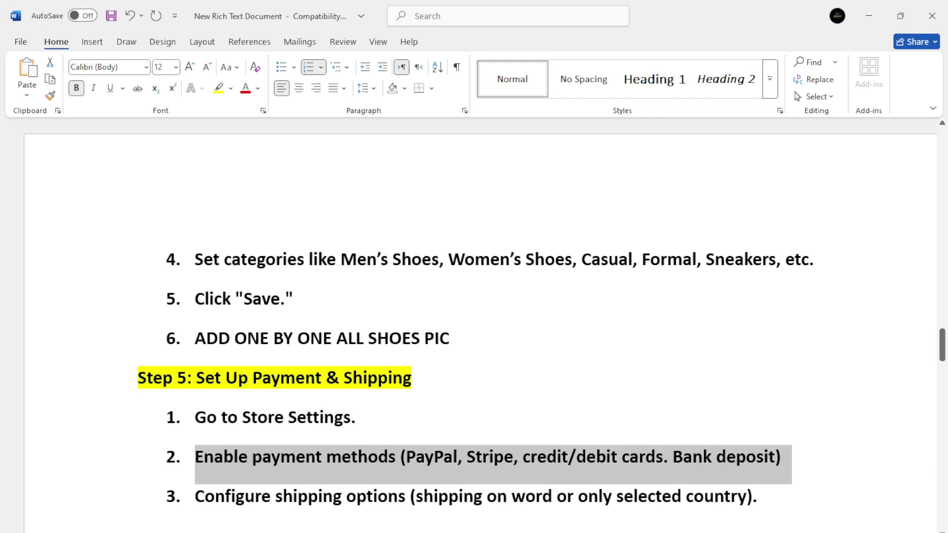
left_click_drag(531, 460, 773, 460)
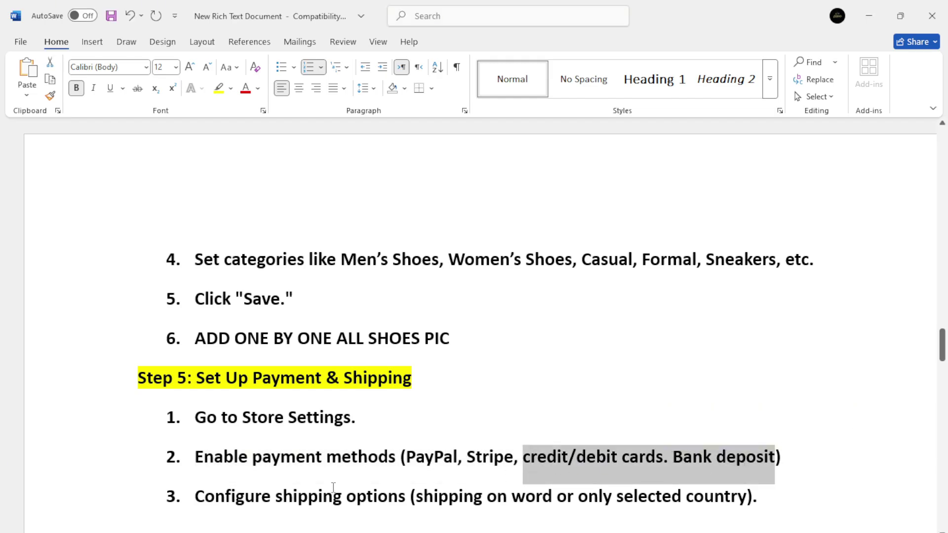
left_click_drag(249, 497, 719, 498)
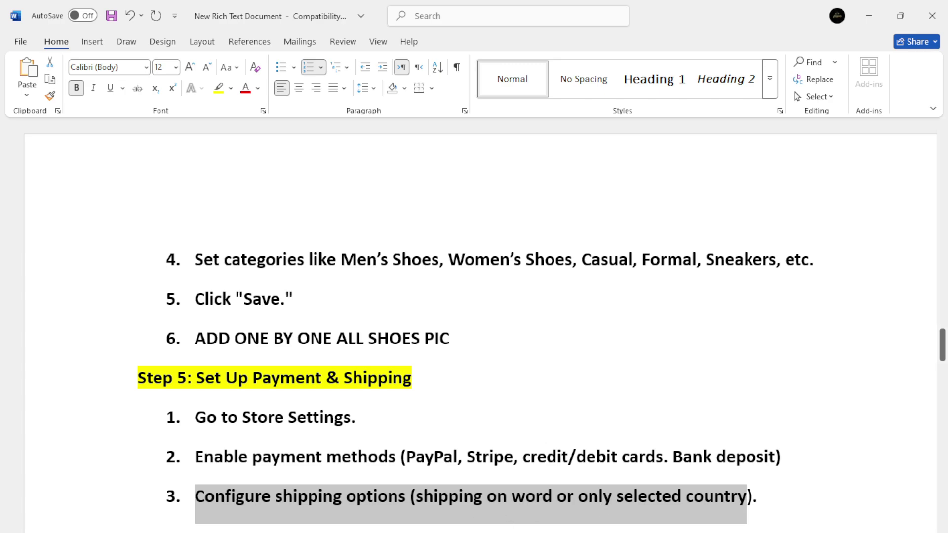
left_click(501, 532)
left_click(101, 428)
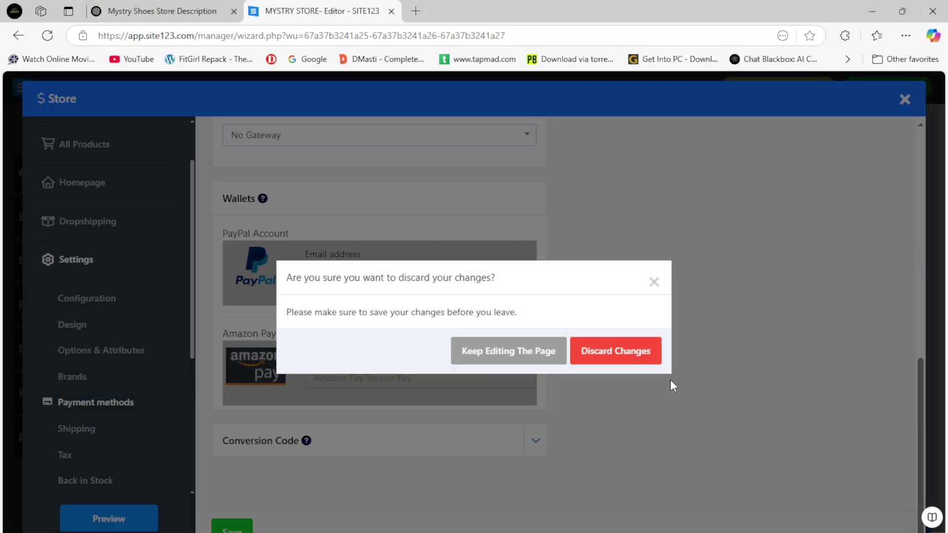
Discard the unsaved payment changes and review the Rest of the World and Pakistan shipping regions.
left_click(592, 353)
left_click(77, 424)
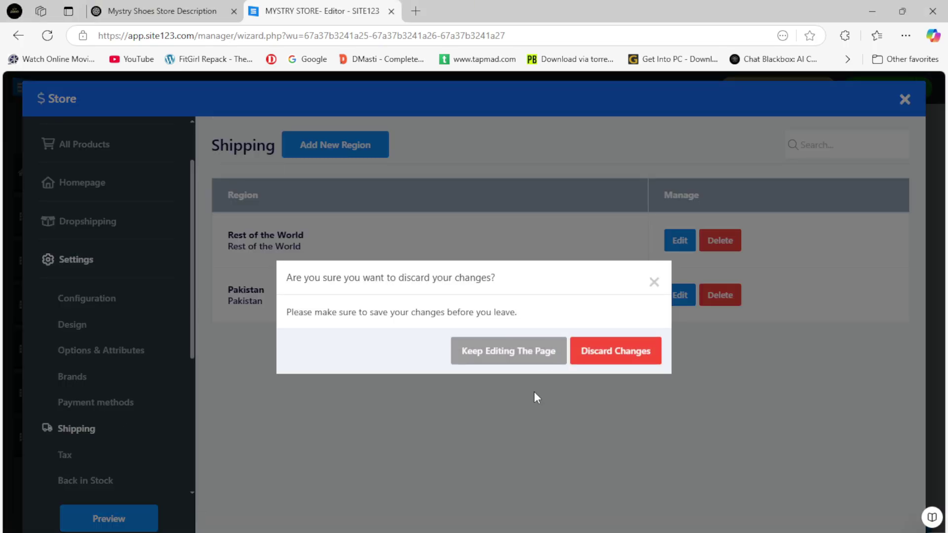
left_click(651, 278)
left_click_drag(229, 236, 364, 246)
left_click(249, 315)
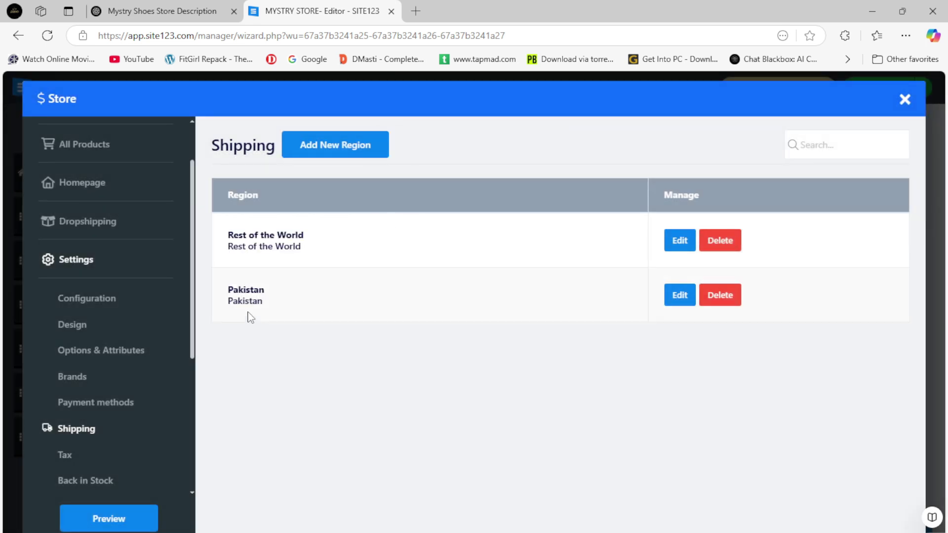
left_click_drag(228, 288, 304, 309)
Check that Rest of the World still uses Free Shipping, then close the Store settings window.
left_click(679, 240)
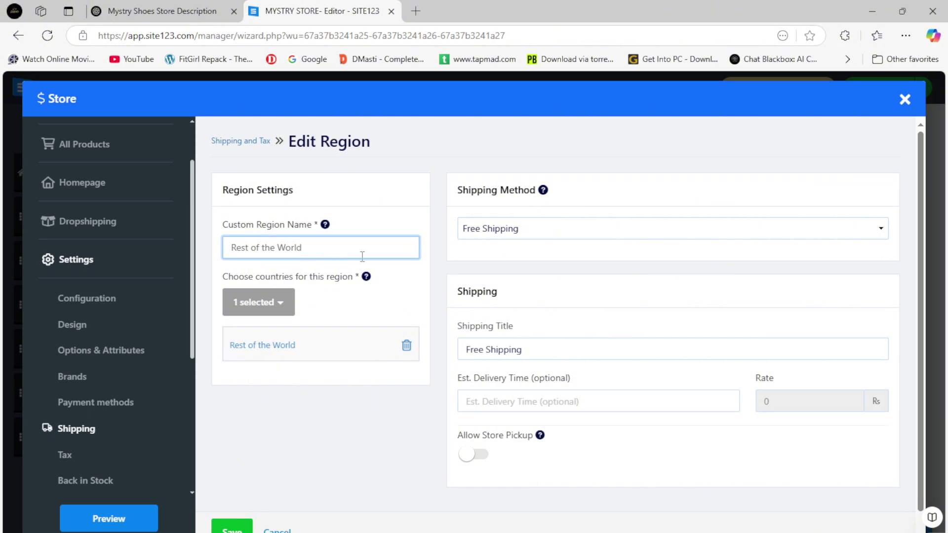
triple_click(494, 350)
left_click(528, 232)
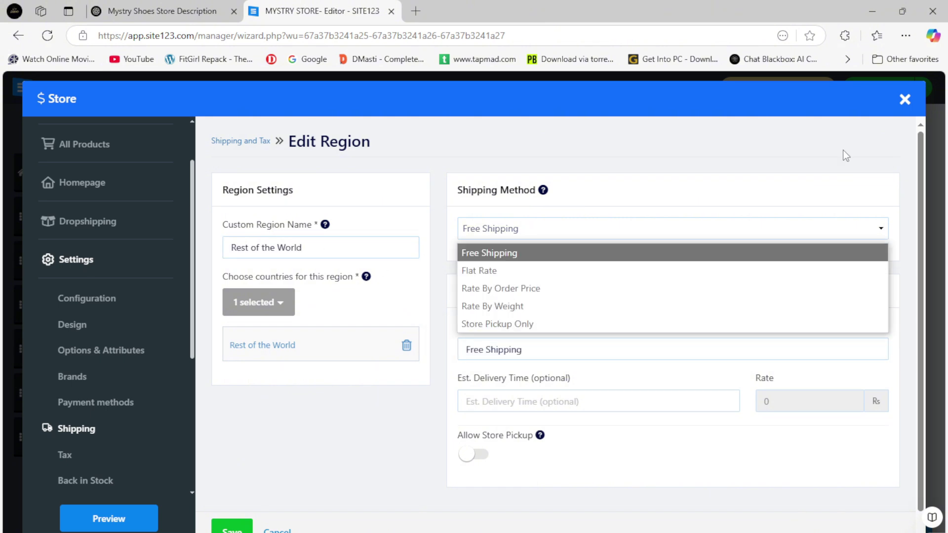
left_click(902, 101)
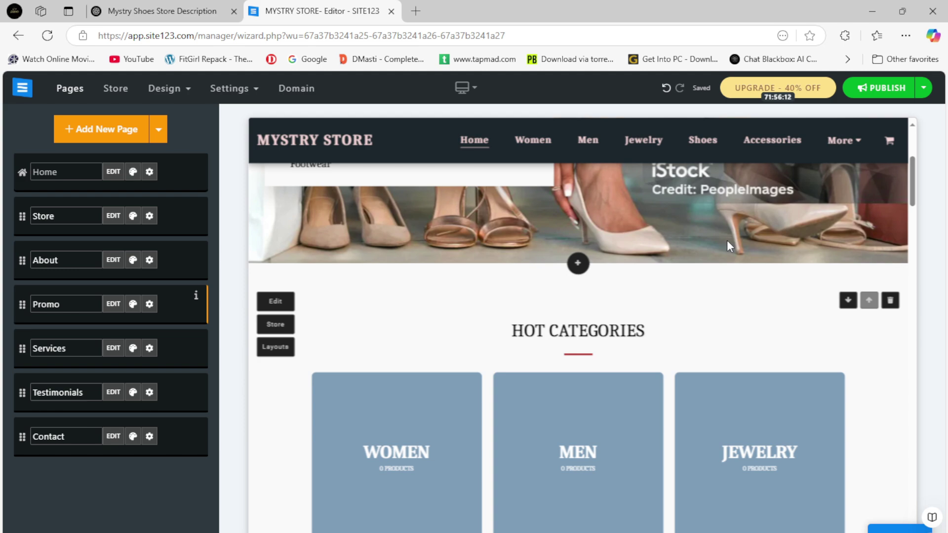
left_click(396, 532)
Read Word's Step 6 list: About Us, Contact and Policies pages, plus the about-page writing instruction.
scroll(396, 435, "down", 8)
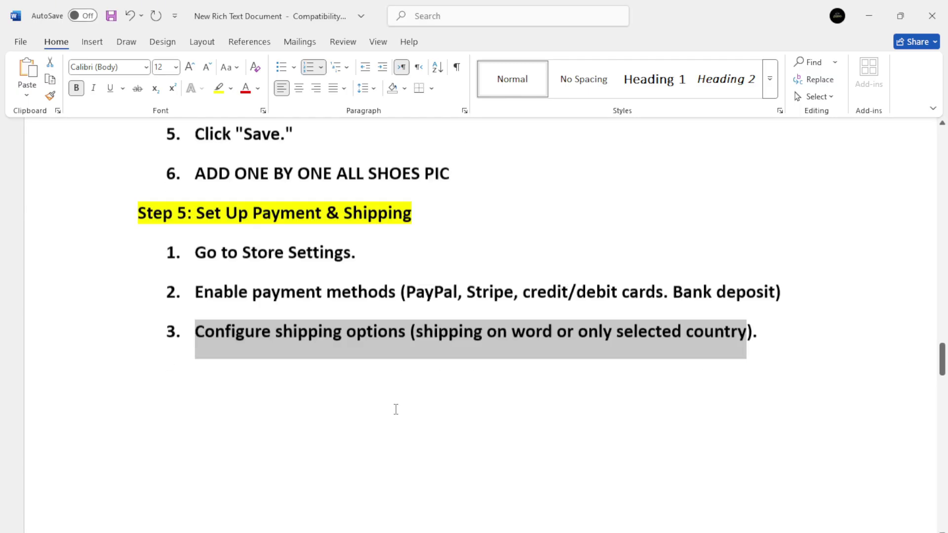
left_click_drag(197, 334, 311, 332)
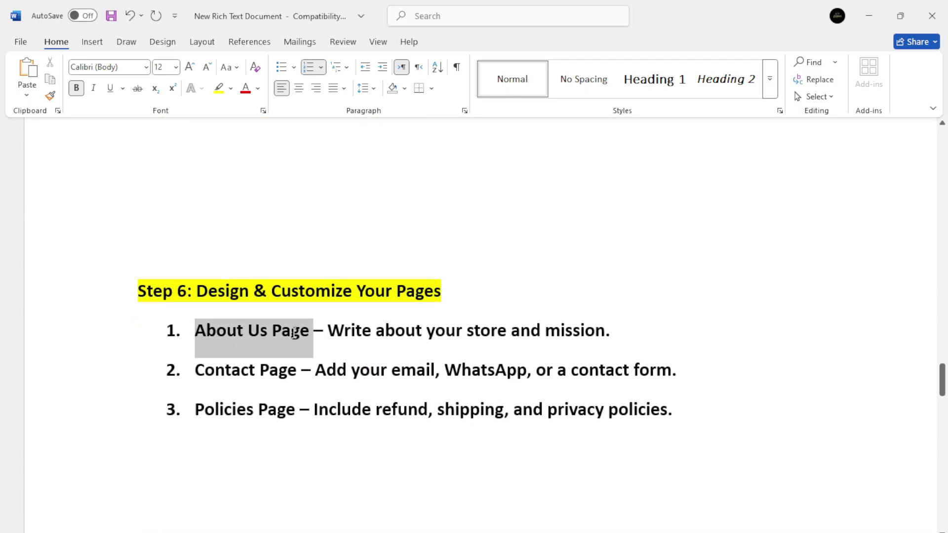
left_click_drag(196, 291, 395, 309)
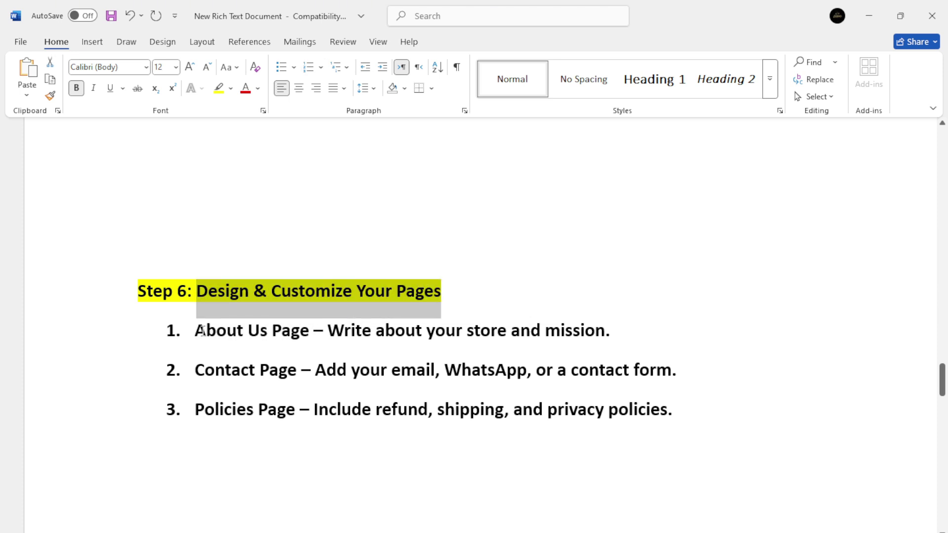
left_click_drag(196, 331, 323, 332)
left_click_drag(196, 370, 315, 372)
left_click_drag(196, 410, 298, 410)
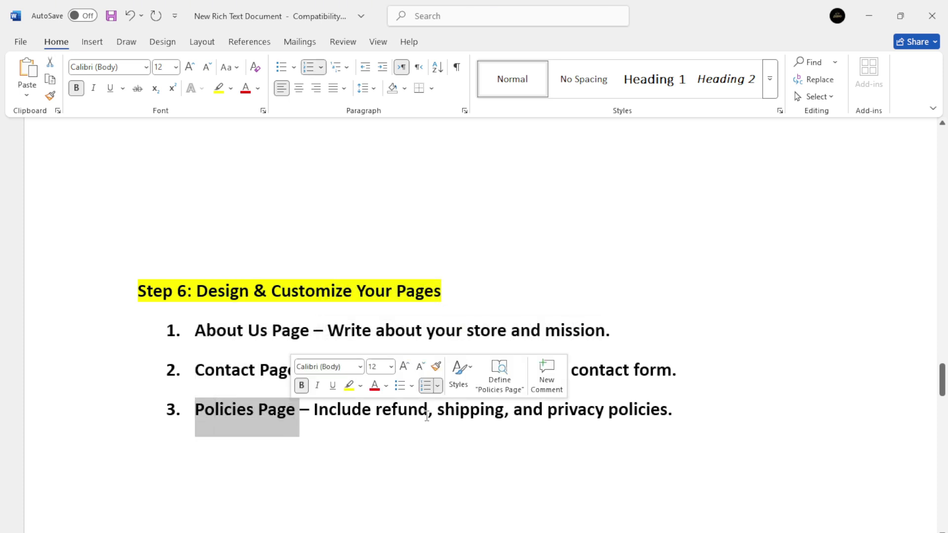
left_click_drag(328, 331, 603, 332)
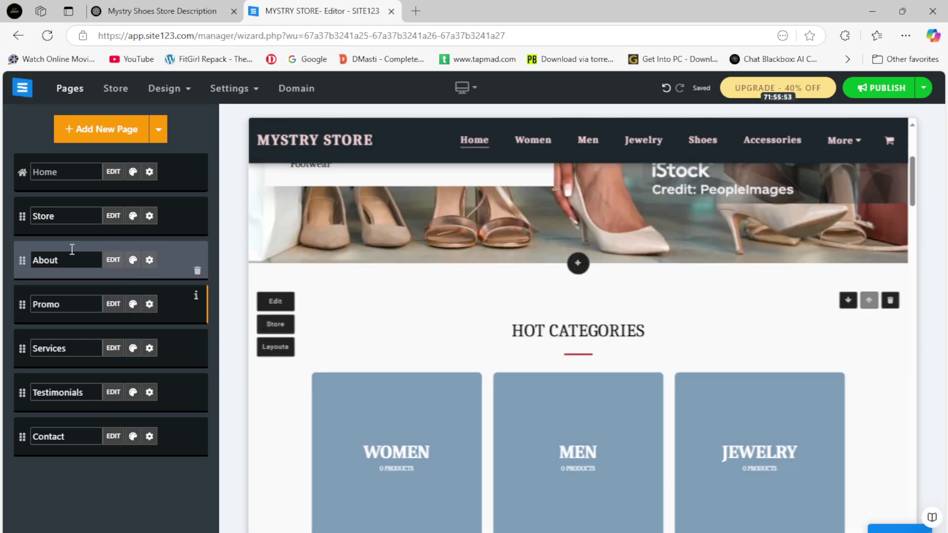
Review the About page's 'About Mystry Shoes' welcome paragraph and Word's Contact instruction, then return to pages.
left_click(113, 261)
left_click(531, 346)
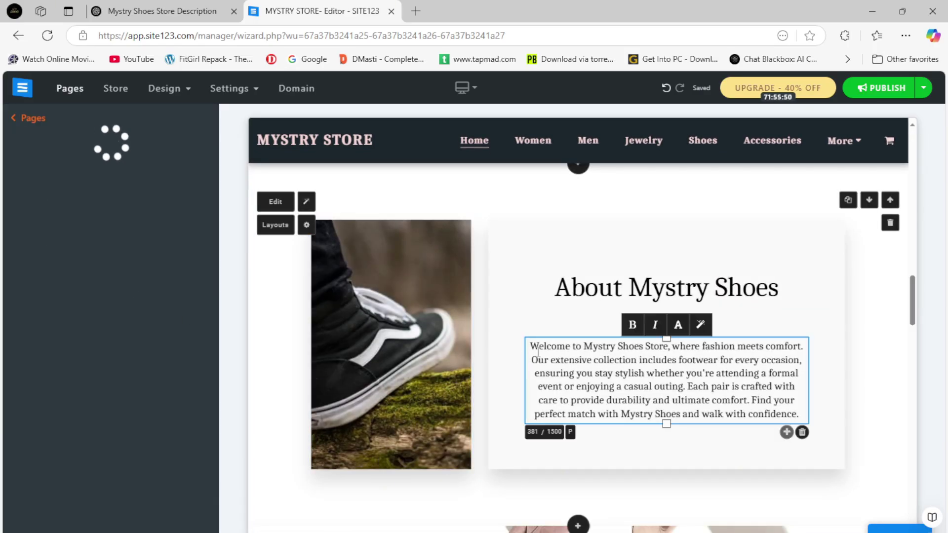
left_click_drag(531, 345, 799, 415)
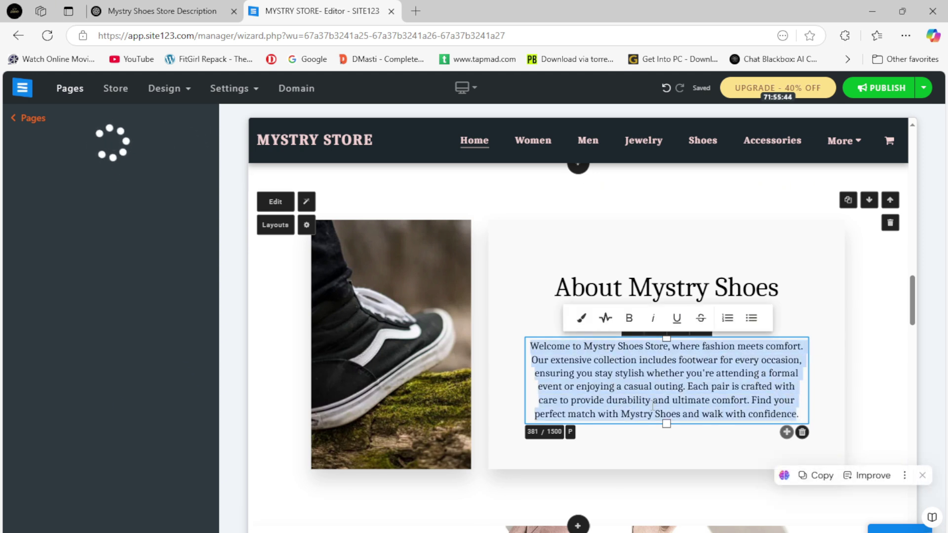
key("alt+Tab")
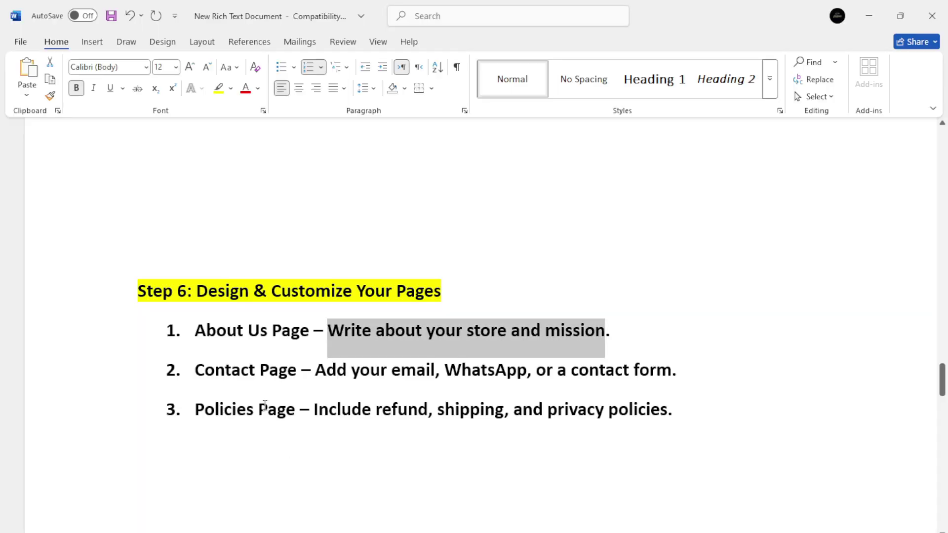
left_click_drag(315, 371, 670, 370)
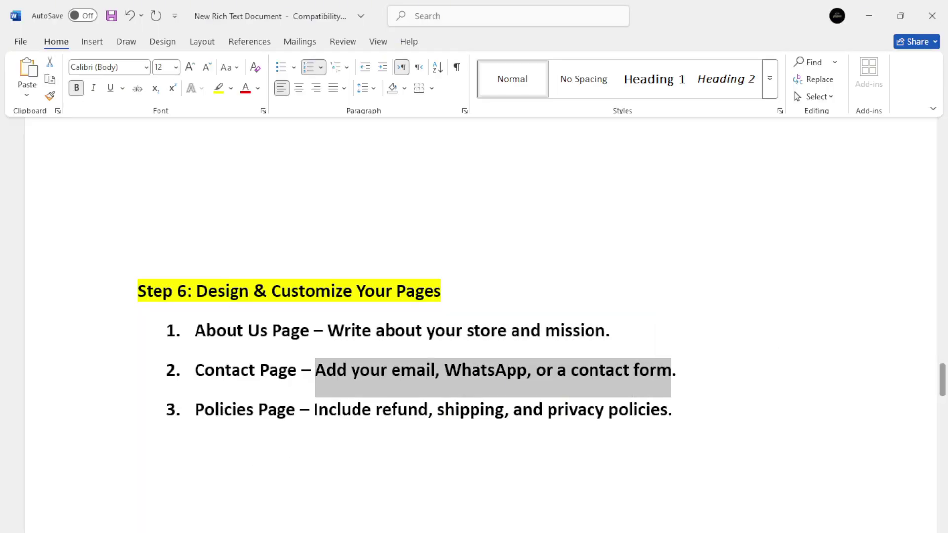
key("alt+Tab")
left_click(17, 120)
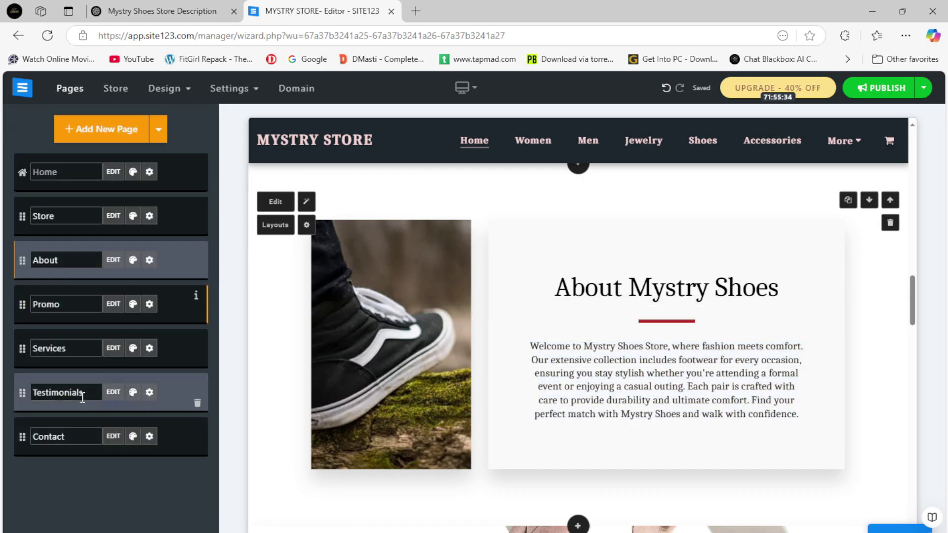
In the Contact page settings, check the store email and clear the existing phone number.
left_click(113, 436)
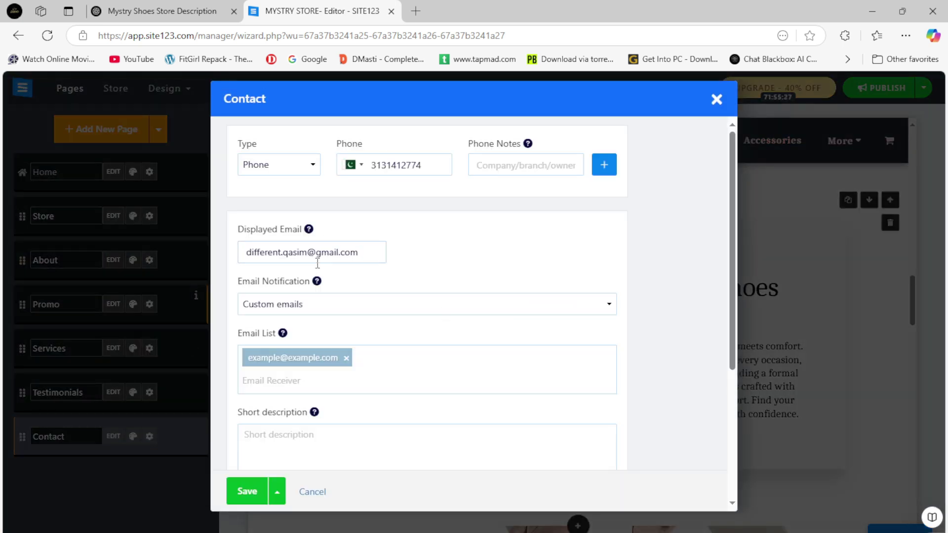
triple_click(357, 253)
left_click(382, 311)
left_click(276, 346)
double_click(376, 166)
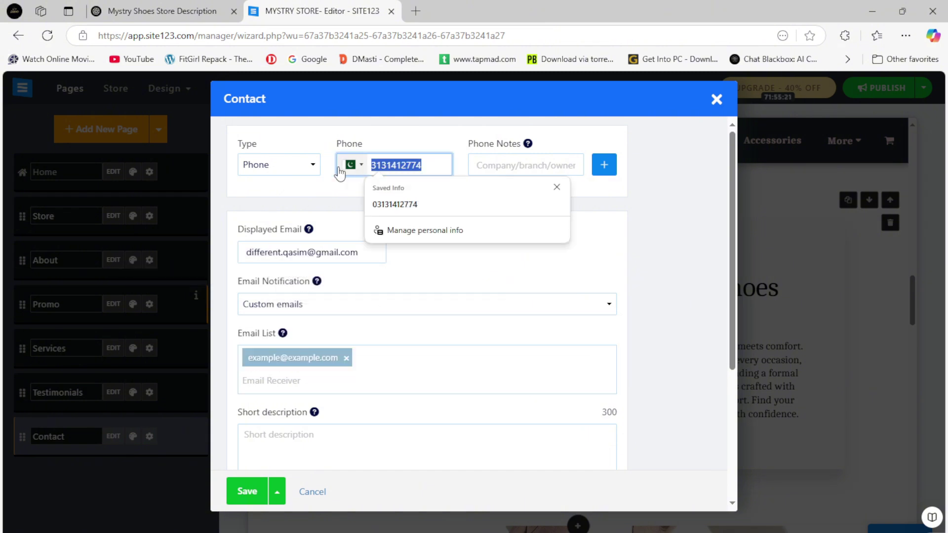
key("BackSpace")
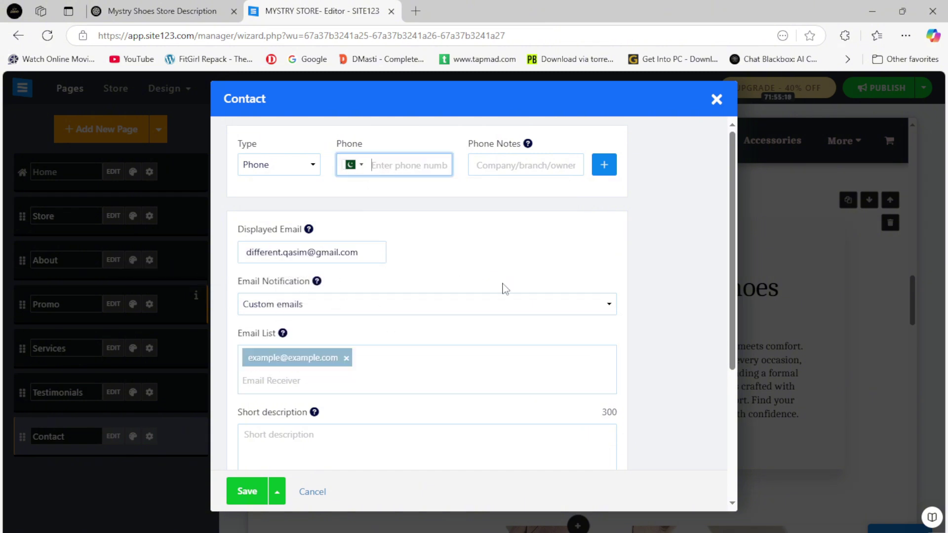
Expand the address and opening hours details: Manhattan, New York, Mon-Fri 08:00-19:00.
scroll(390, 272, "down", 3)
left_click(311, 324)
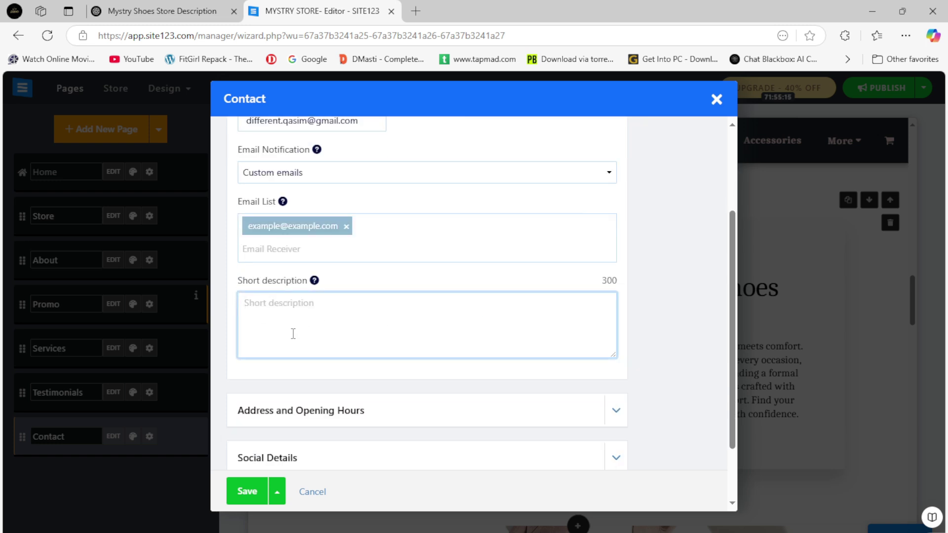
scroll(296, 336, "down", 2)
left_click(421, 354)
scroll(320, 345, "down", 3)
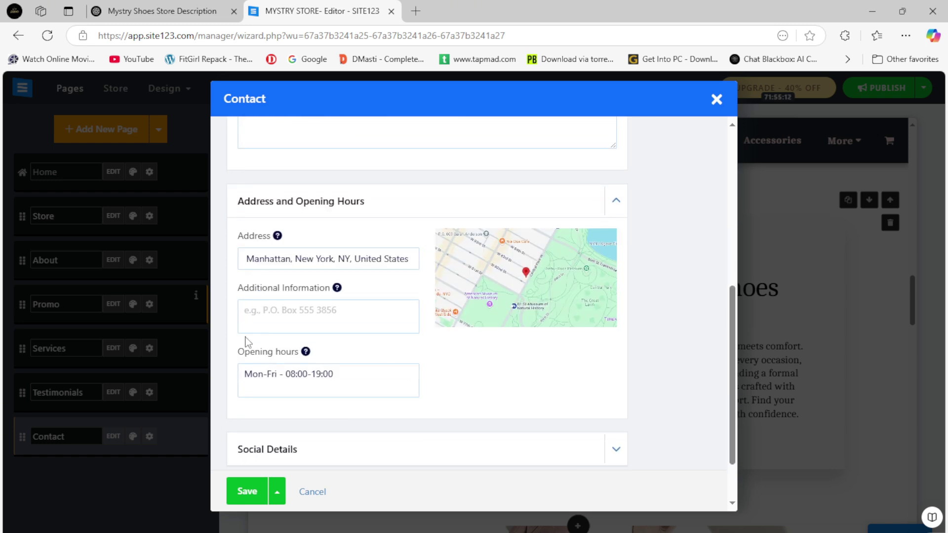
scroll(276, 385, "down", 2)
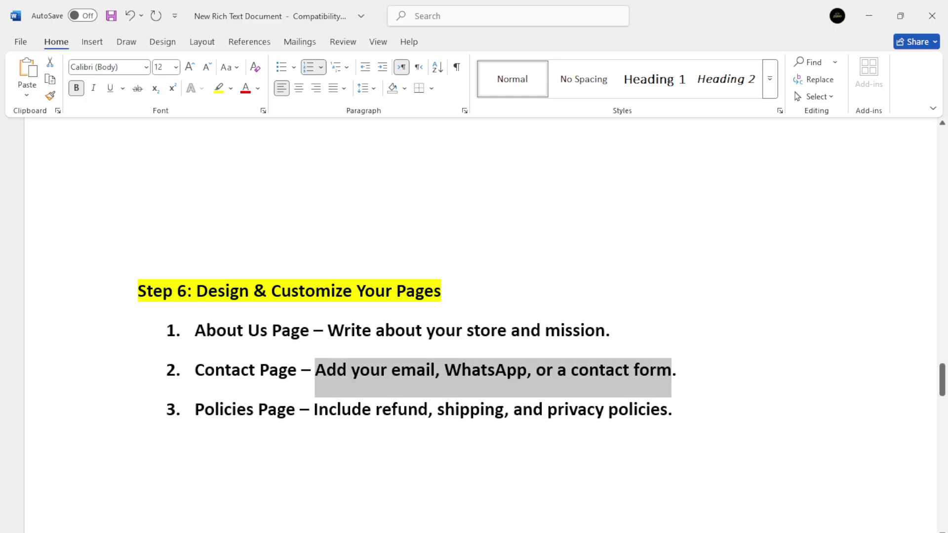
scroll(286, 394, "down", 2)
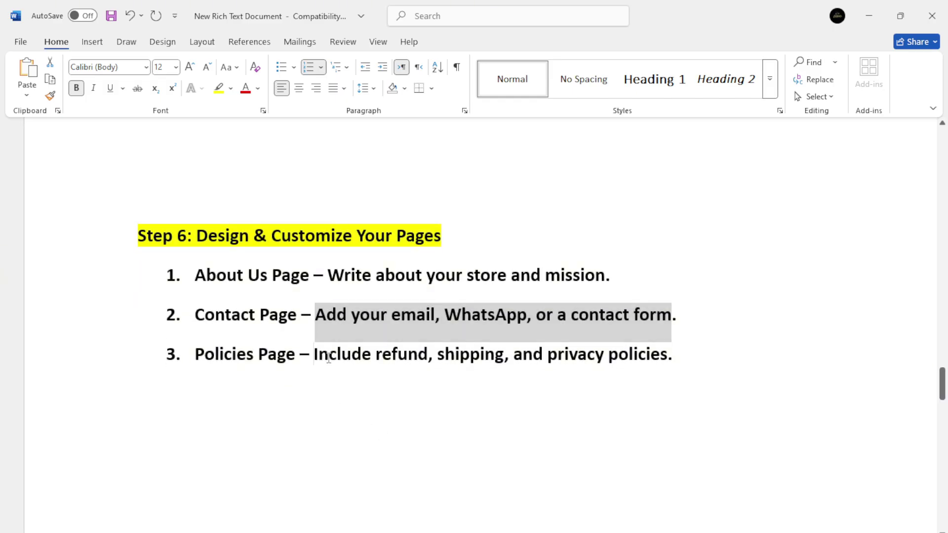
Review the Policies note and Services item list, then read Word's Step 7 on buying a domain.
left_click_drag(328, 358, 667, 371)
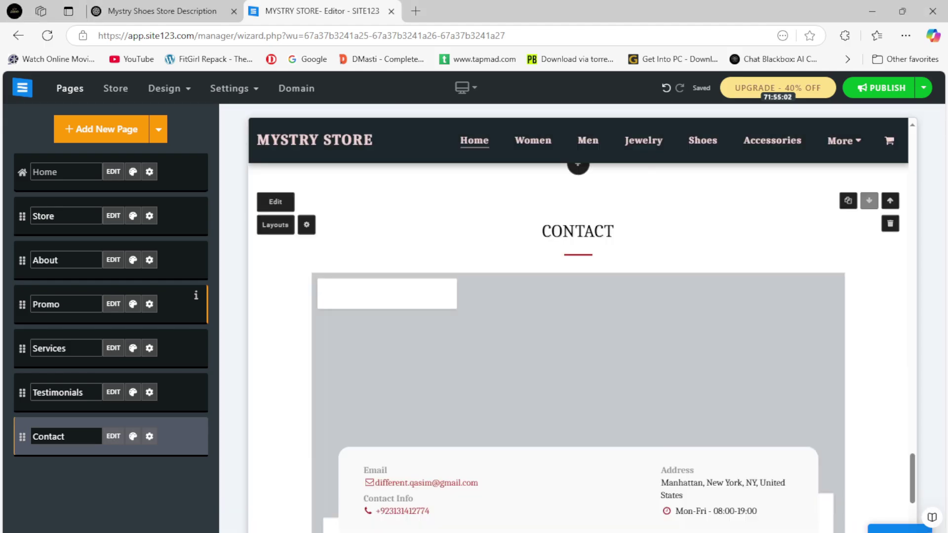
left_click(114, 349)
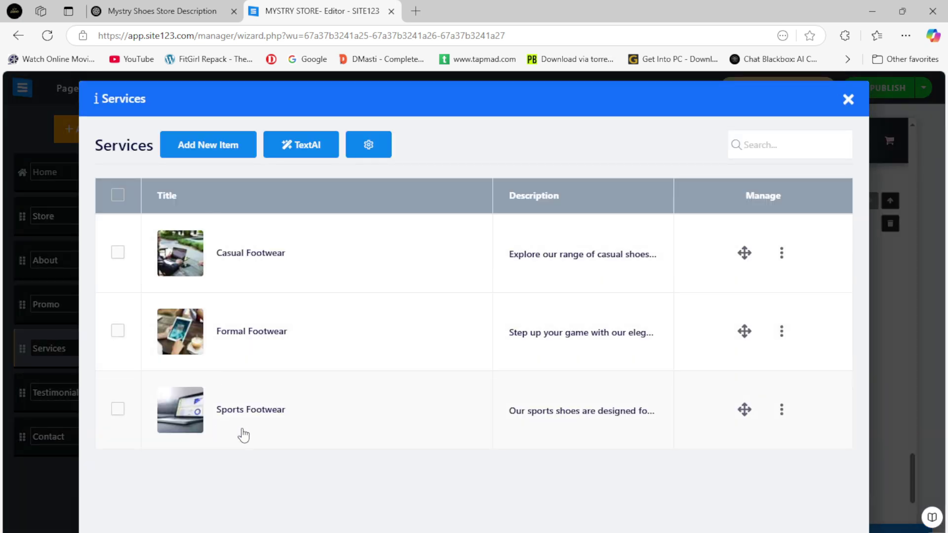
left_click(848, 100)
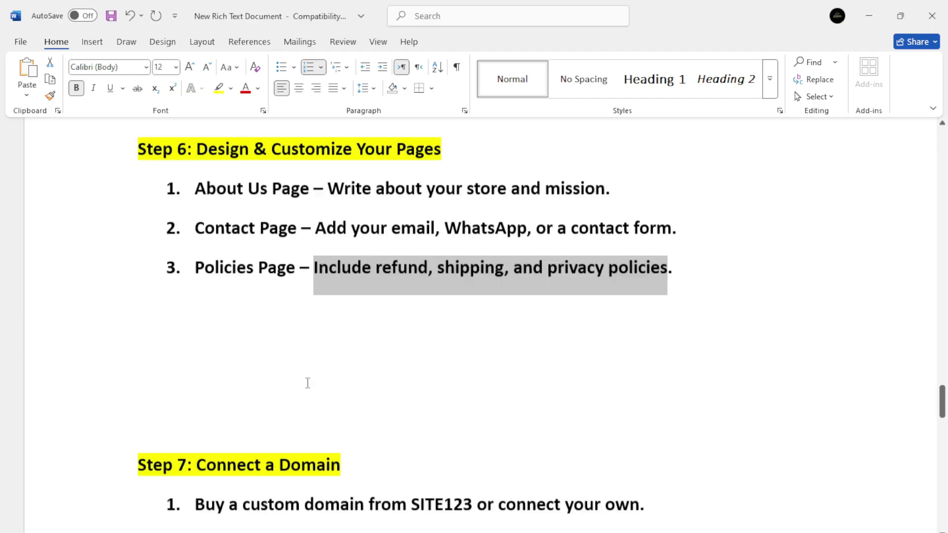
scroll(307, 383, "down", 3)
left_click_drag(199, 315, 642, 320)
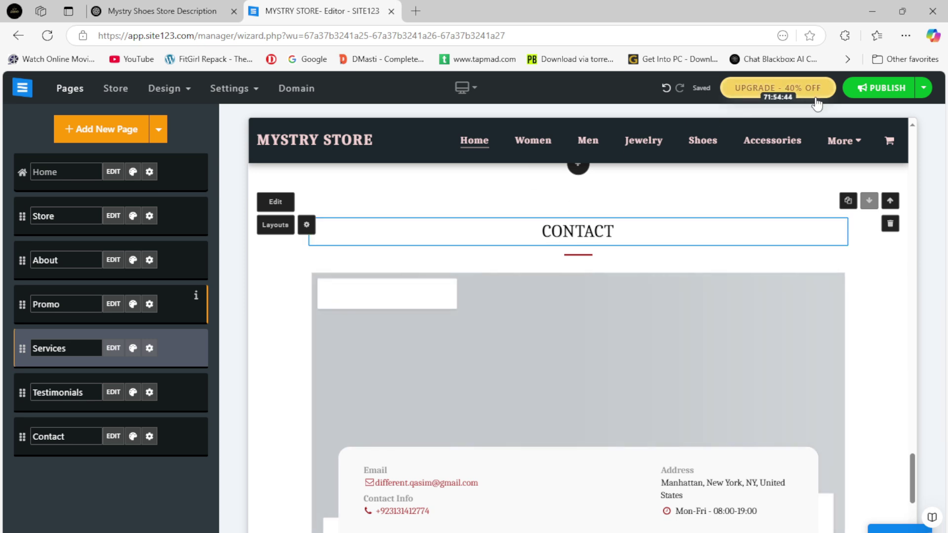
Publish the site's changes and confirm the publish prompt.
left_click(923, 89)
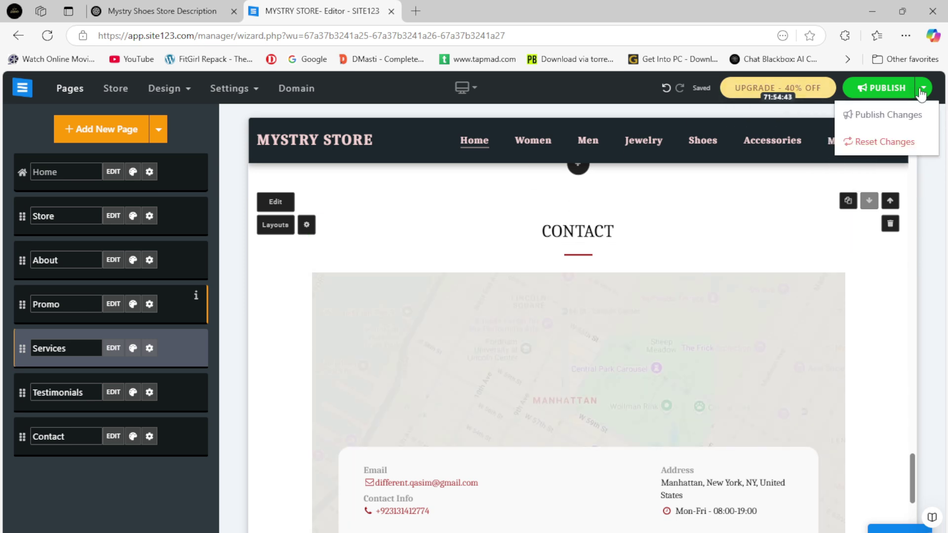
left_click(894, 91)
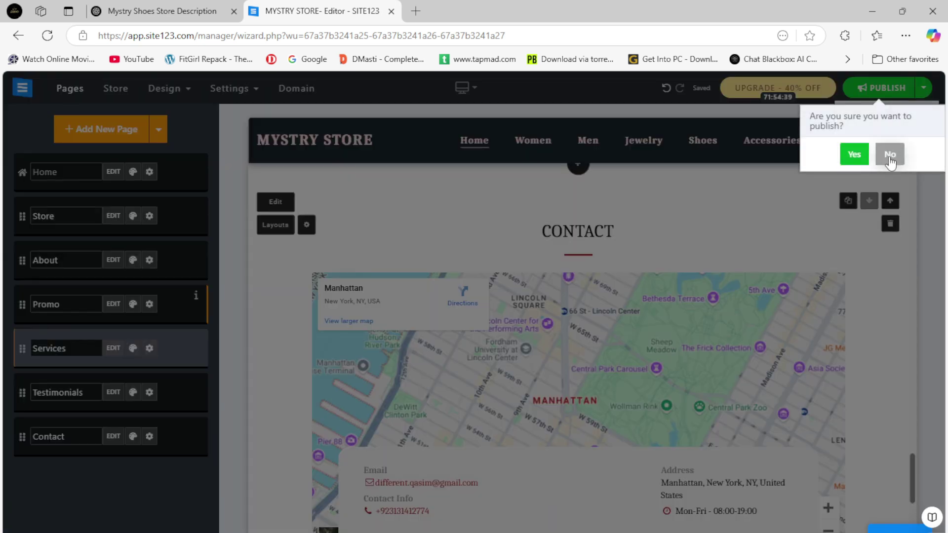
left_click(855, 155)
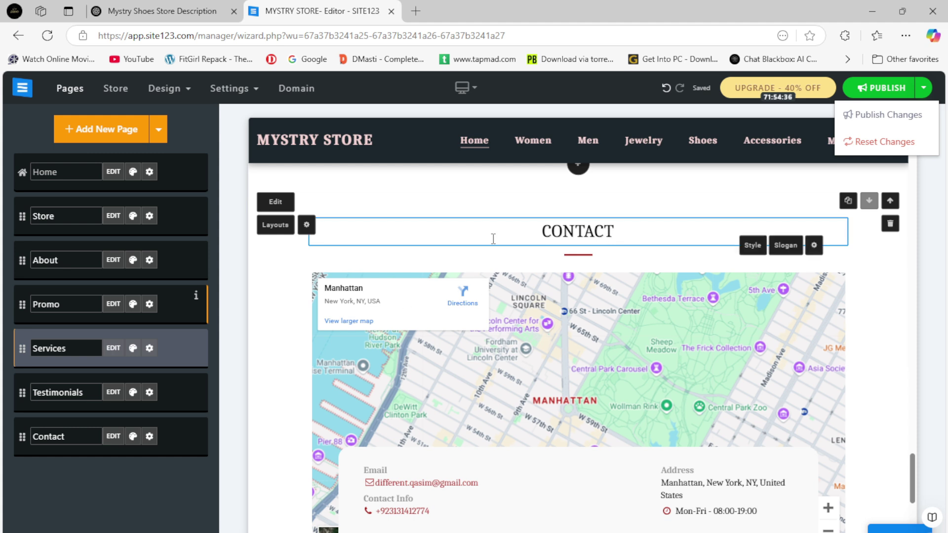
Search domains for mystry-store and start getting the available mystry-store.com.
left_click(230, 93)
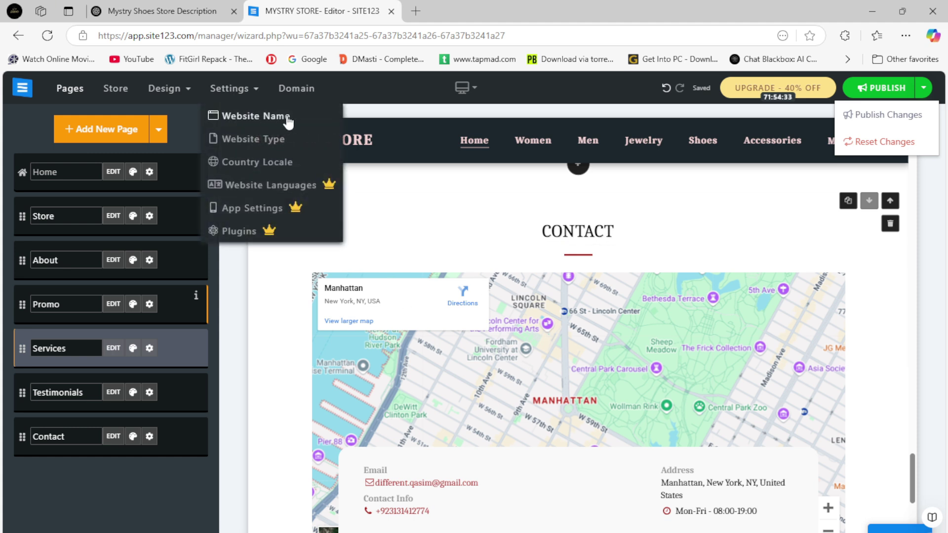
left_click(293, 88)
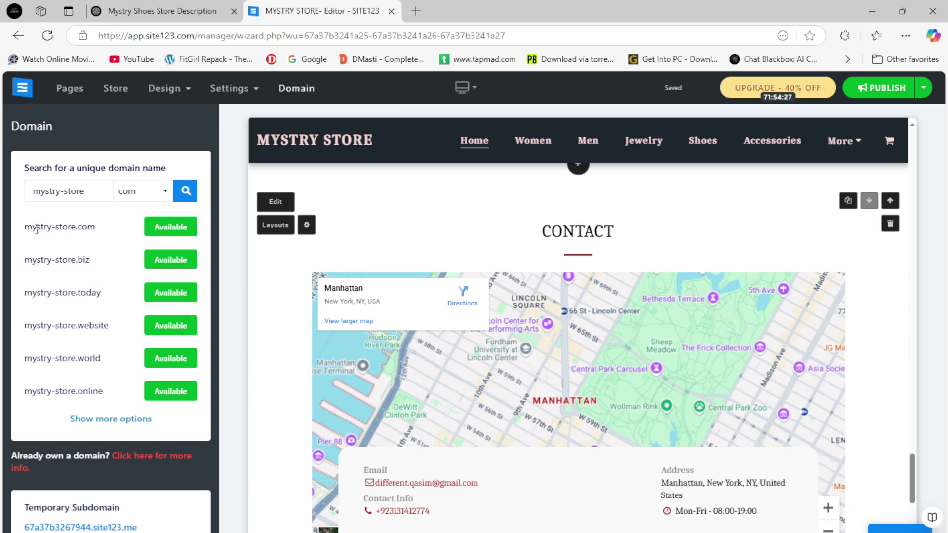
triple_click(58, 227)
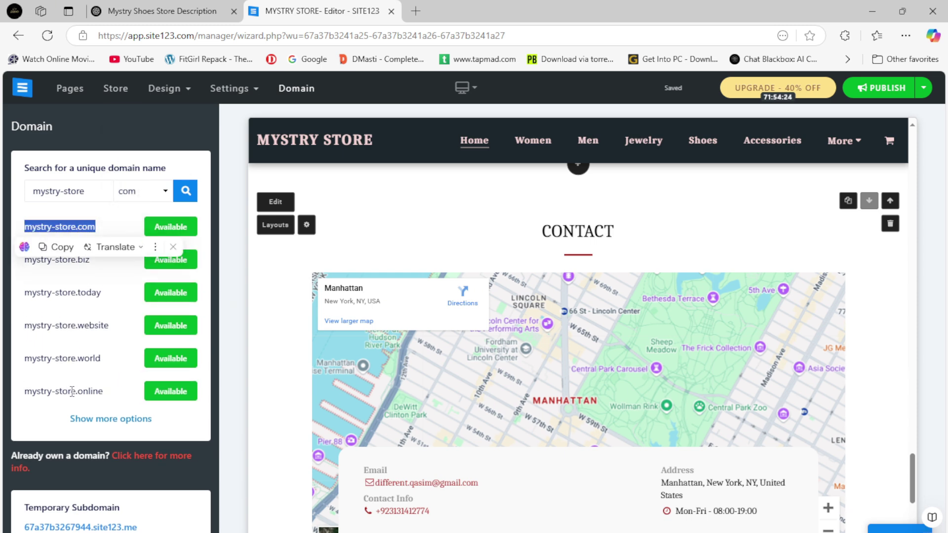
left_click(99, 420)
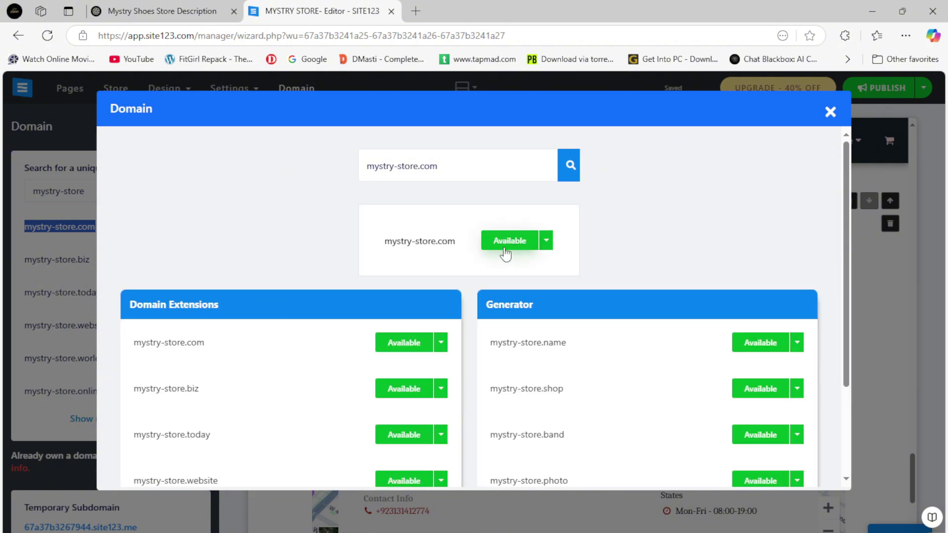
scroll(306, 353, "down", 1)
left_click(413, 283)
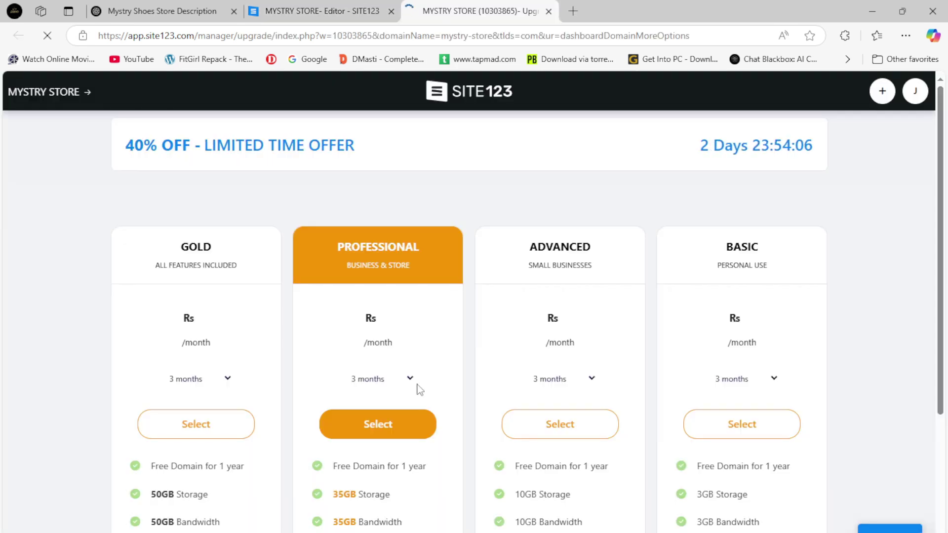
Review the Gold, Professional, Advanced and Basic plan prices, then close the upgrade tab and domain window.
scroll(416, 387, "down", 1)
left_click_drag(180, 262, 240, 295)
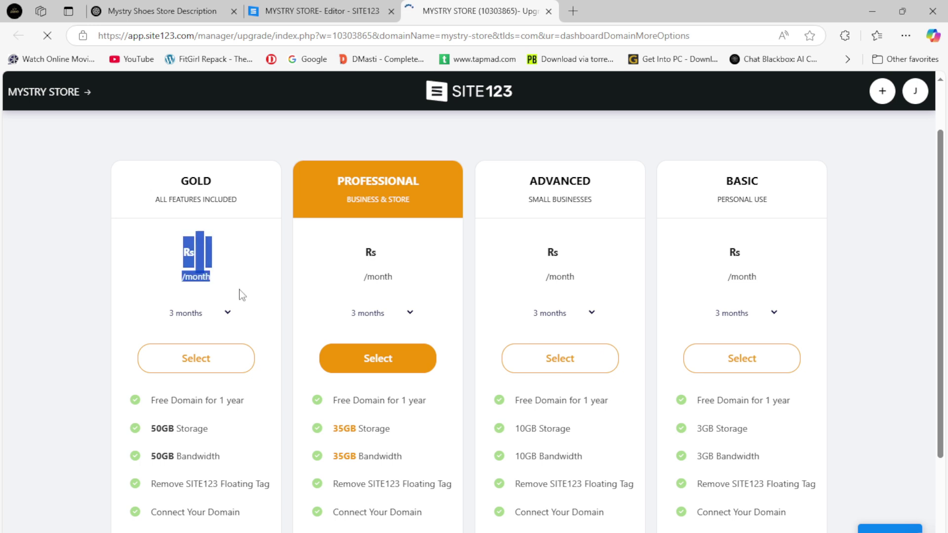
left_click(239, 313)
left_click_drag(147, 251, 197, 269)
left_click(225, 291)
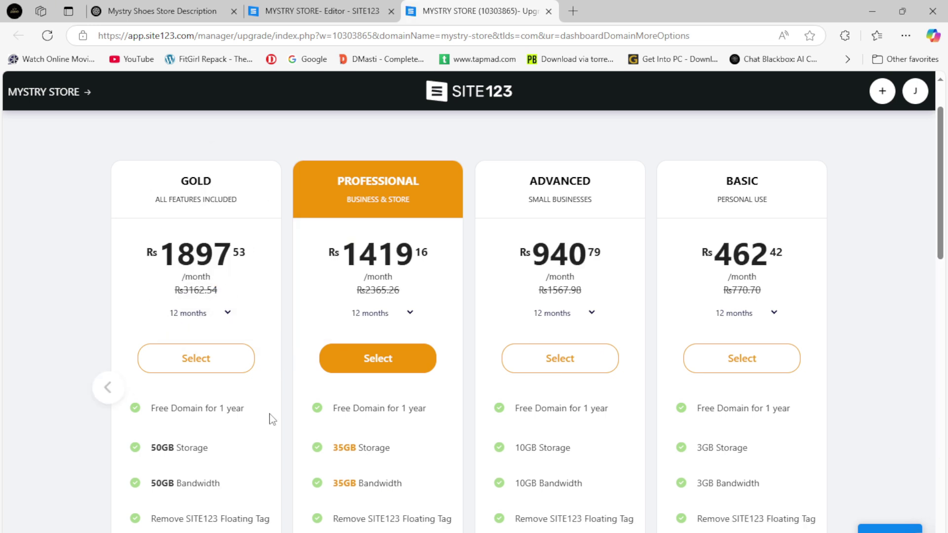
scroll(270, 419, "down", 1)
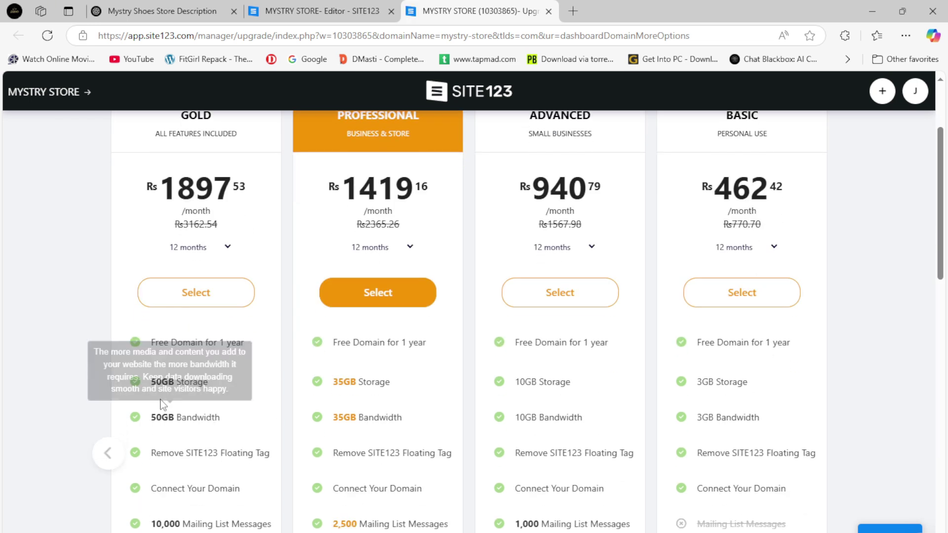
left_click(547, 13)
left_click(830, 112)
left_click(385, 528)
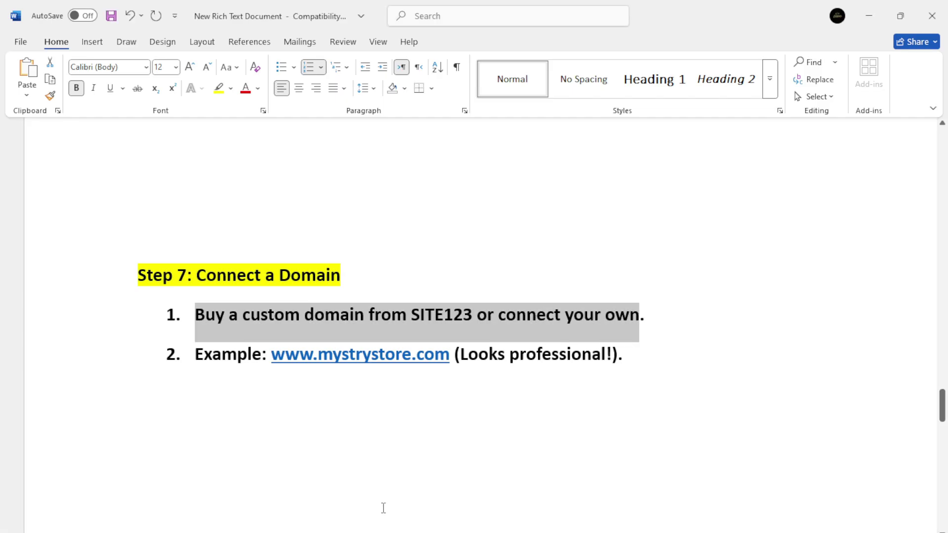
left_click(317, 408)
left_click_drag(195, 357, 643, 352)
scroll(563, 400, "down", 3)
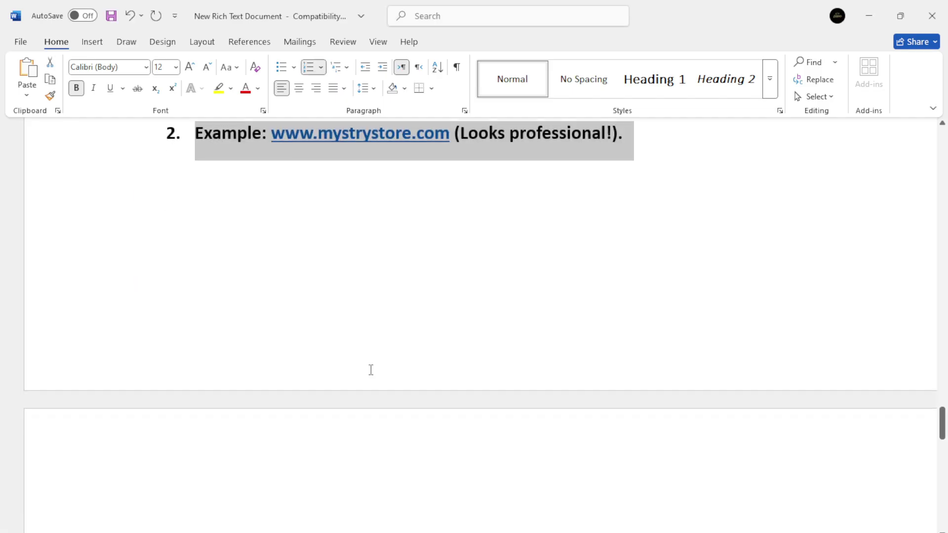
scroll(371, 370, "down", 5)
left_click_drag(196, 401, 468, 402)
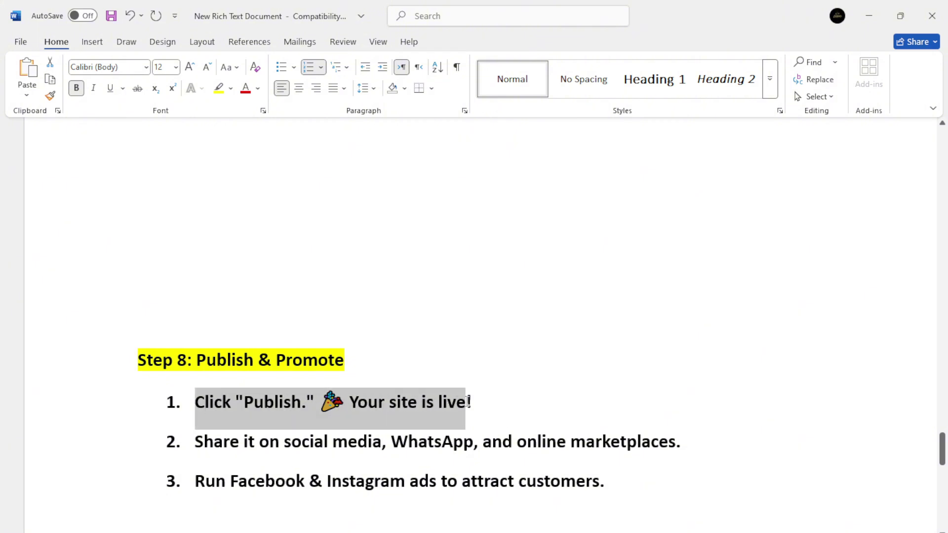
left_click_drag(205, 445, 653, 443)
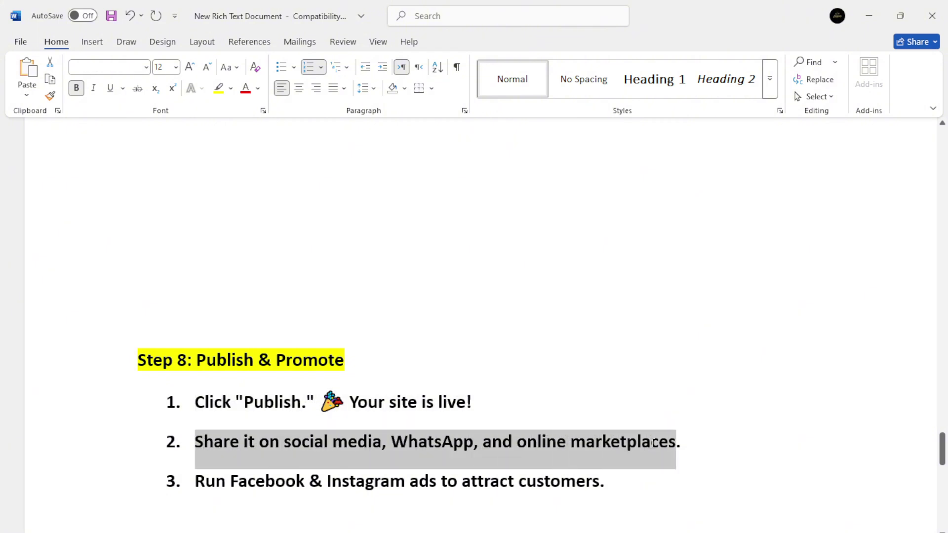
left_click_drag(198, 491, 603, 483)
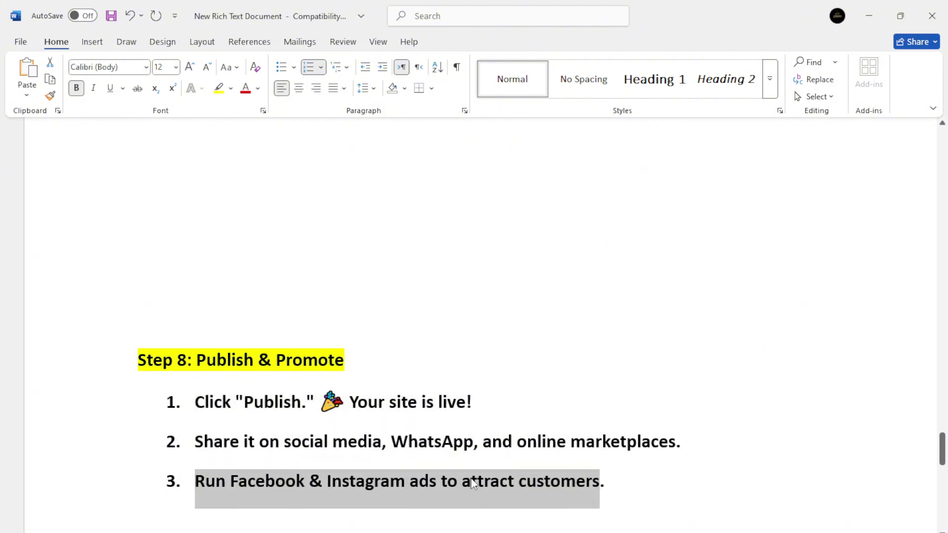
scroll(503, 490, "down", 8)
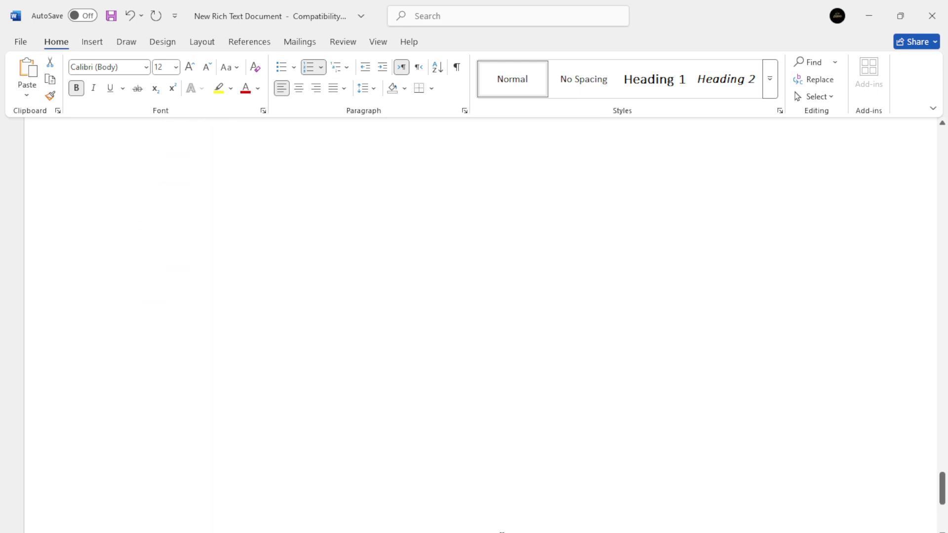
left_click(347, 386)
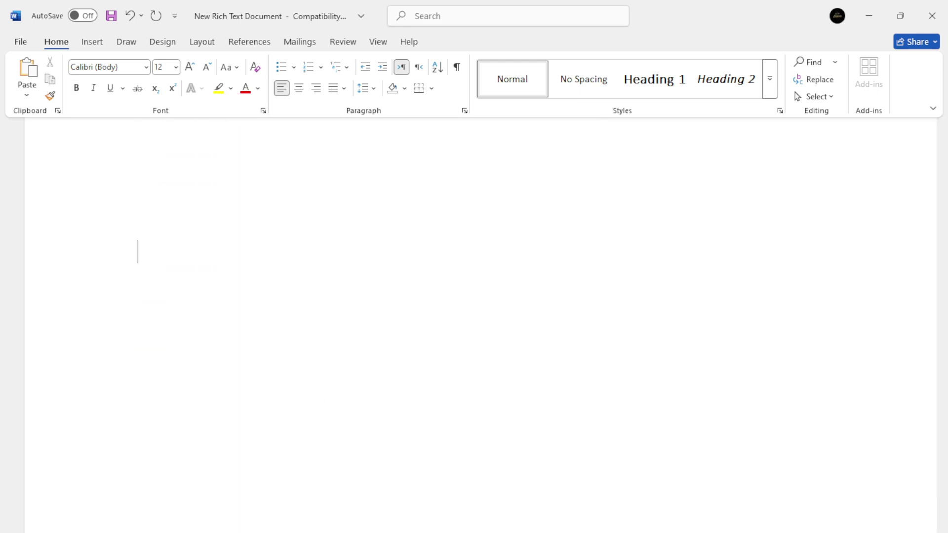